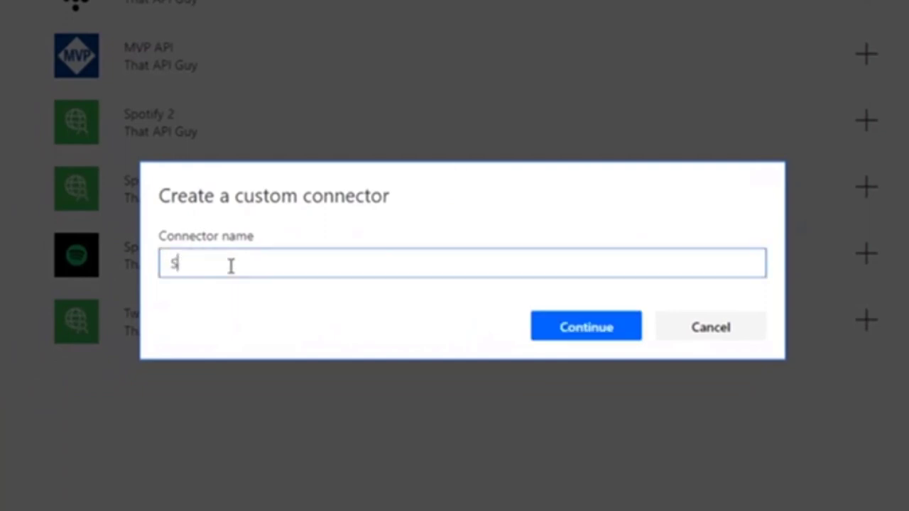
Step: Name the new custom connector 'Spotify Demo with' plus the presenter's name, and create it
type("Demo")
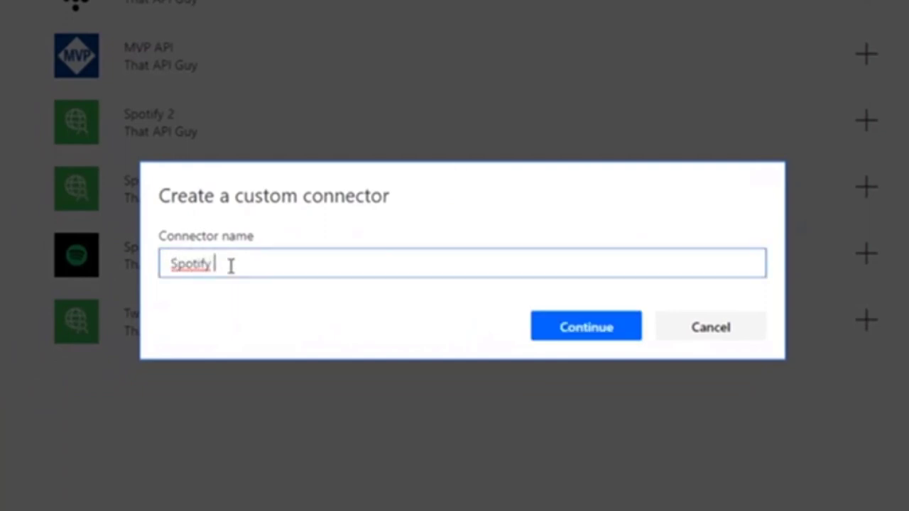
type(" with Jon")
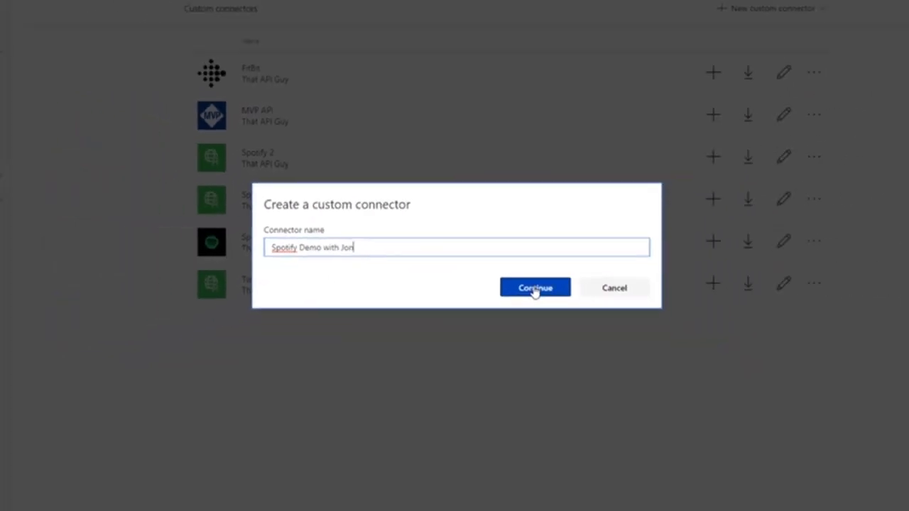
left_click(584, 326)
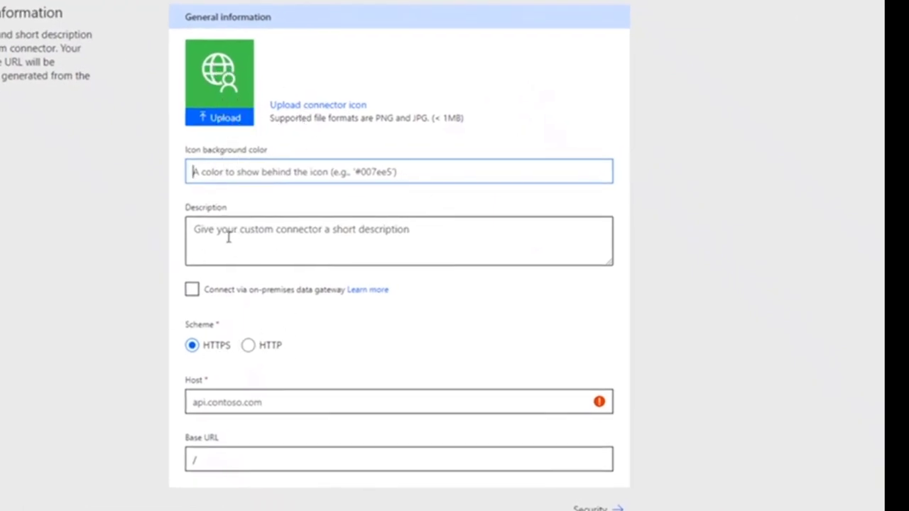
left_click(205, 402)
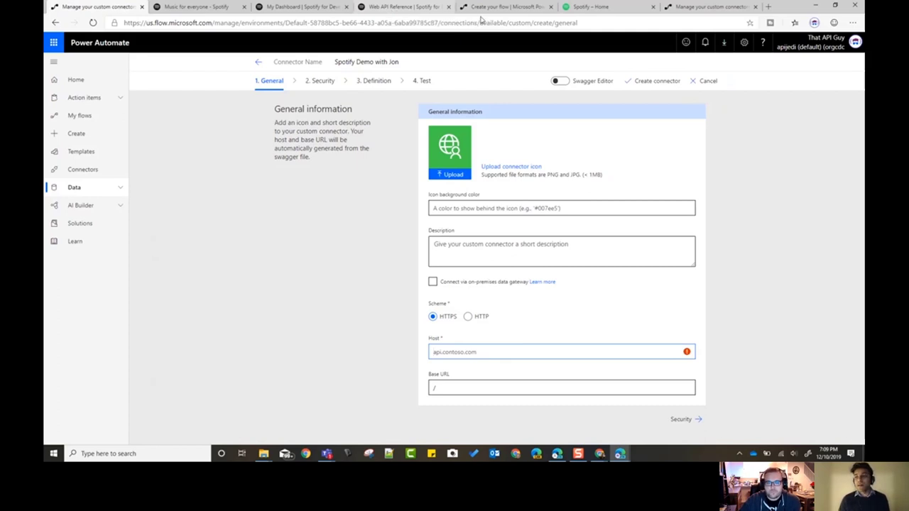
Step: Review the existing apps on the Spotify developer dashboard, then go to the Spotify home page
left_click(290, 8)
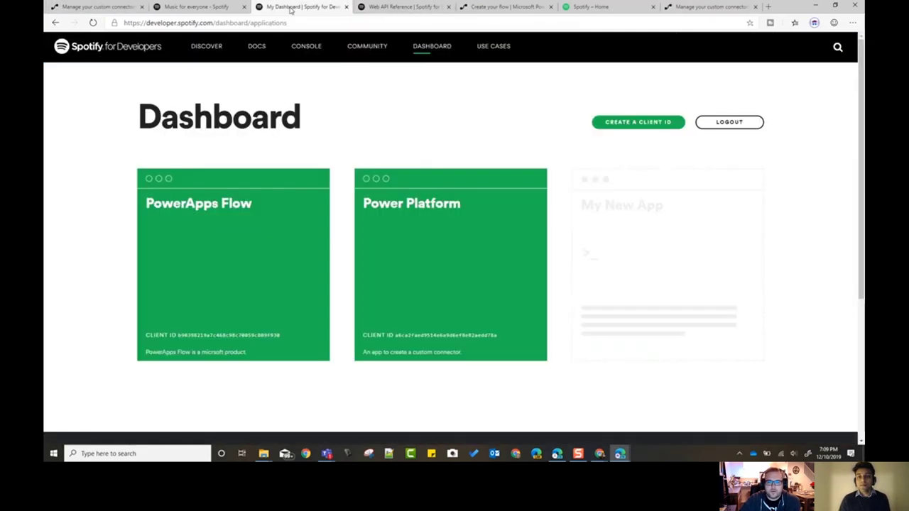
left_click(184, 8)
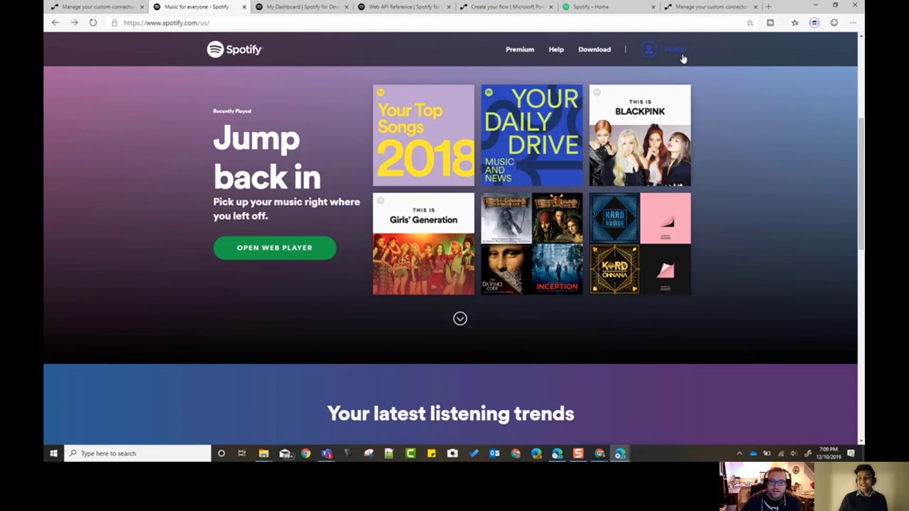
Step: Show the Spotify account's Apps page listing apps with access, such as IFTTT and Power Platform
left_click(682, 54)
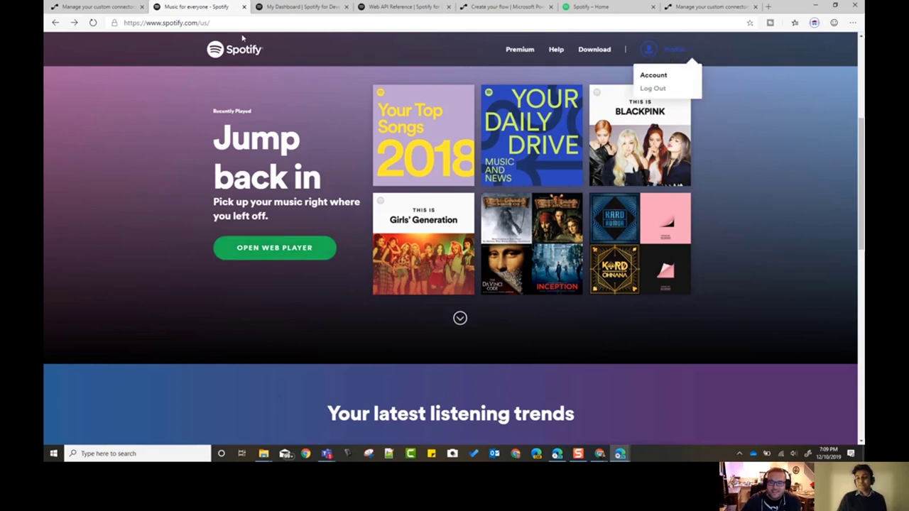
left_click(652, 76)
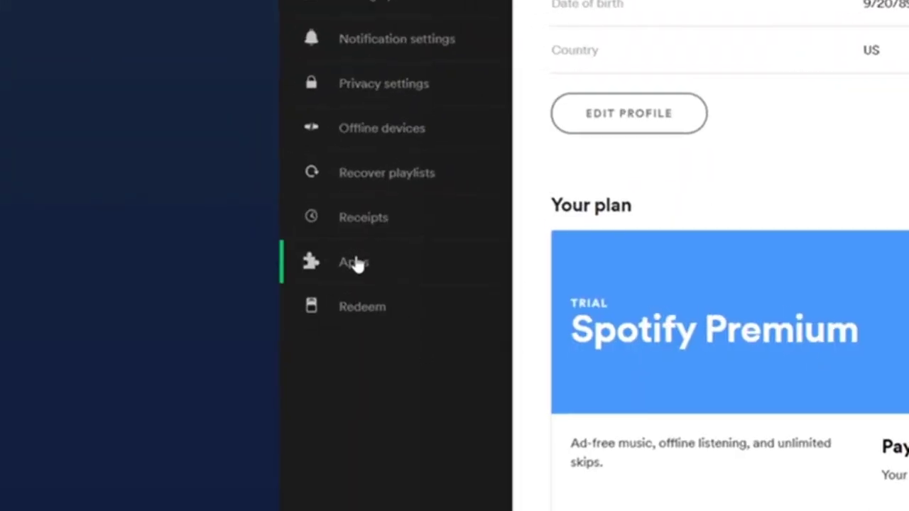
left_click(355, 262)
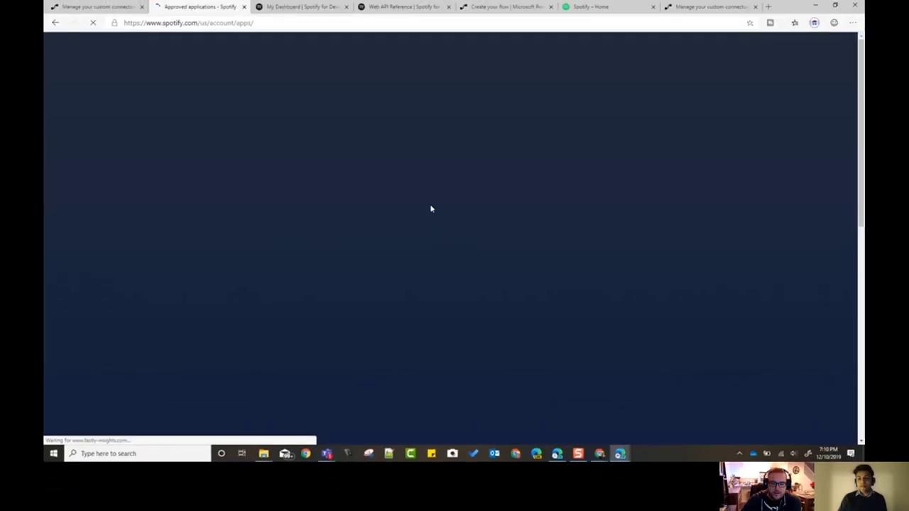
scroll(461, 213, "down", 5)
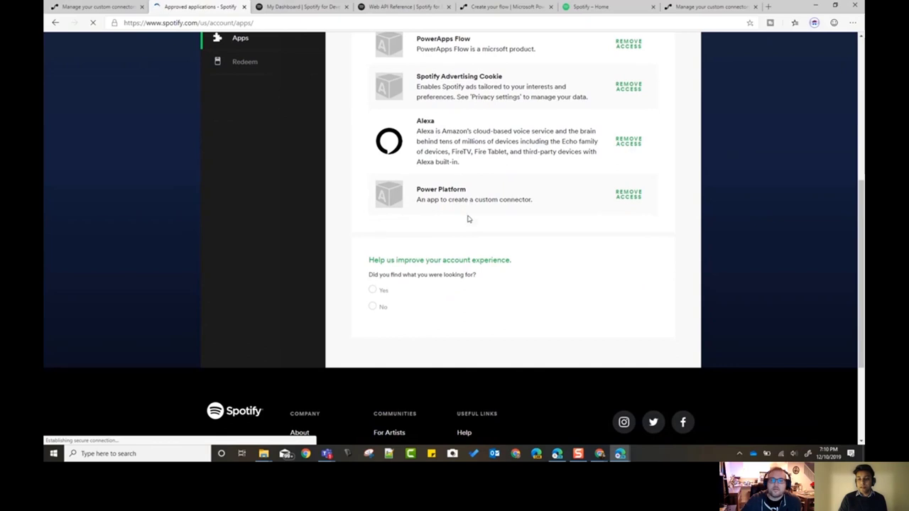
scroll(465, 224, "up", 5)
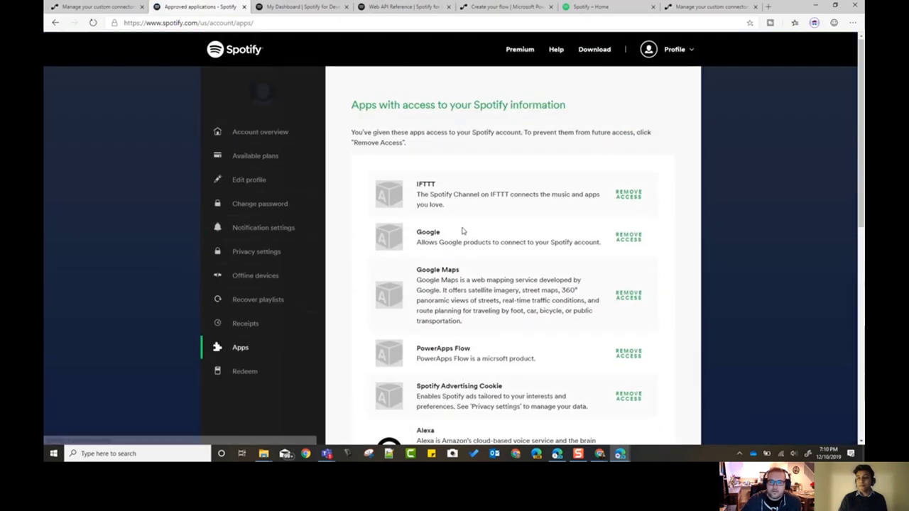
Step: Search the web for 'spotify', open the Spotify Web API docs, and go to the developer Dashboard
left_click(768, 7)
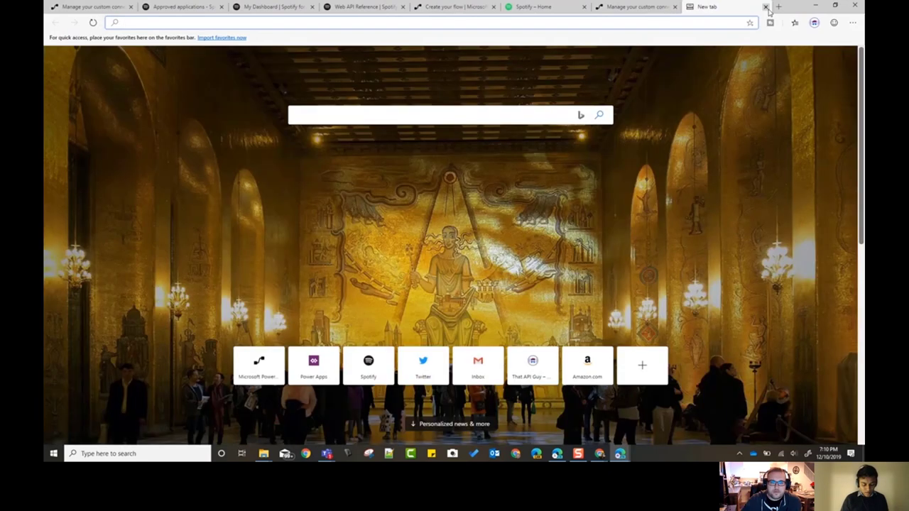
type("spotify")
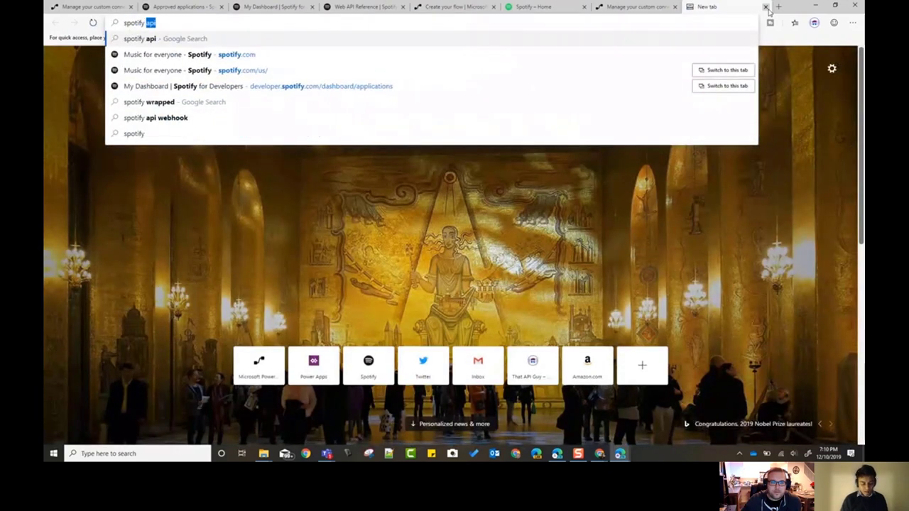
key("Return")
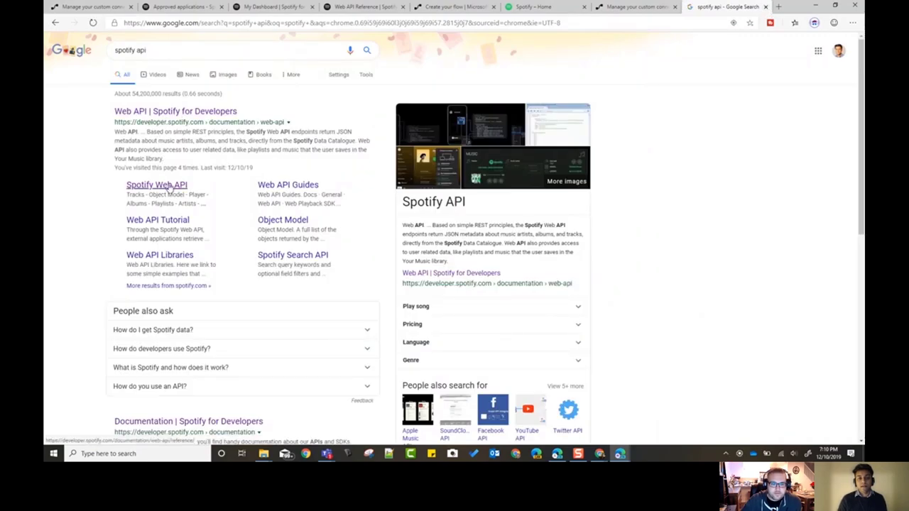
left_click(180, 118)
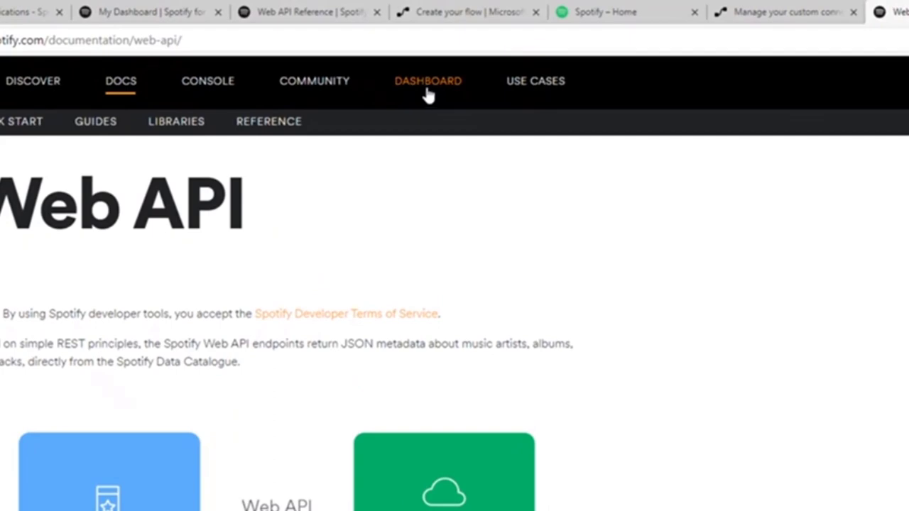
left_click(427, 89)
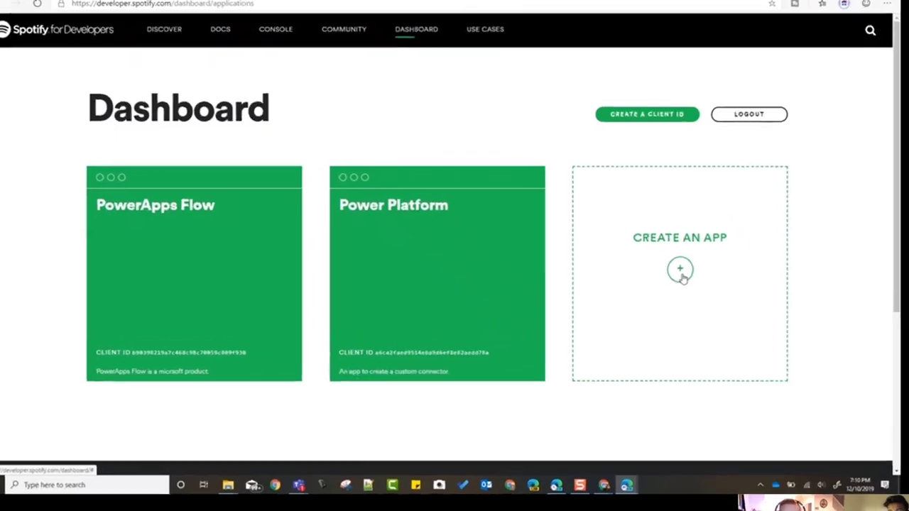
Step: Start a new Spotify app with 'Power Automate' as both its name and description
left_click(671, 268)
left_click(357, 173)
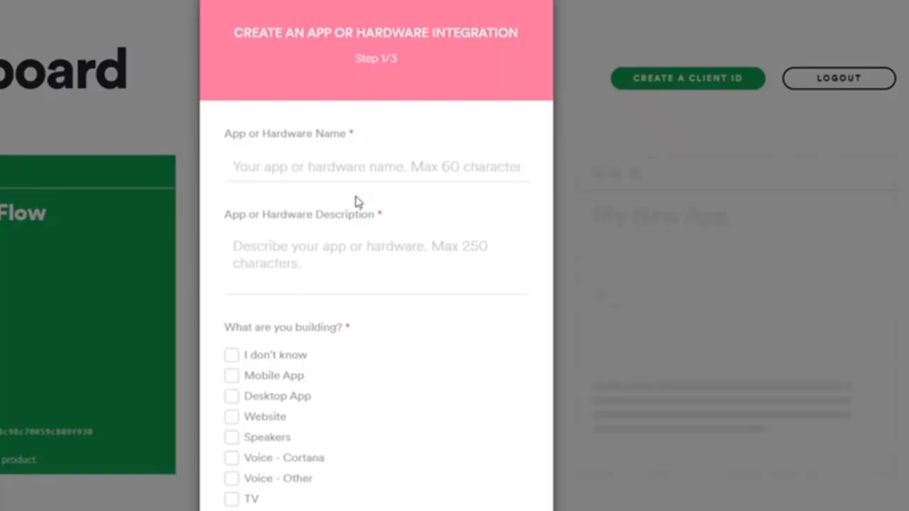
type("Power Automate")
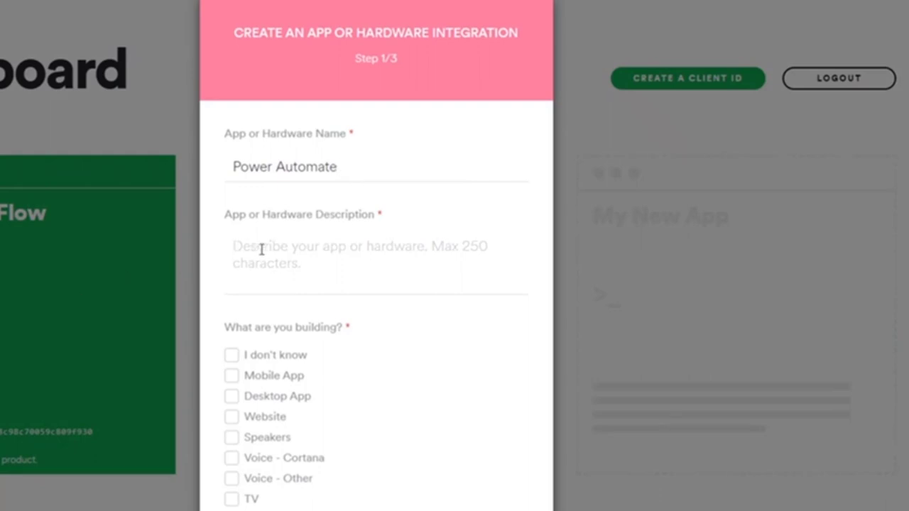
type("Power Automate")
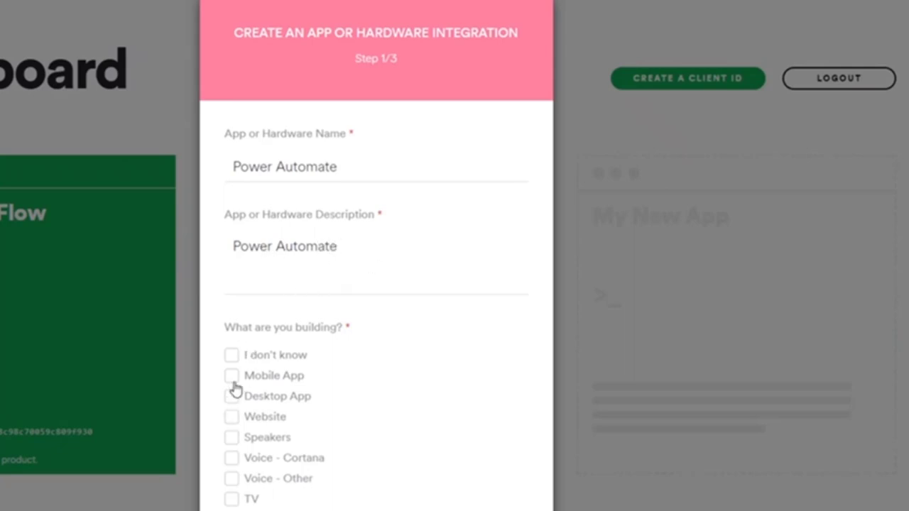
Step: Set the app type to Mobile App and advance the form to step 2/3
scroll(260, 391, "down", 2)
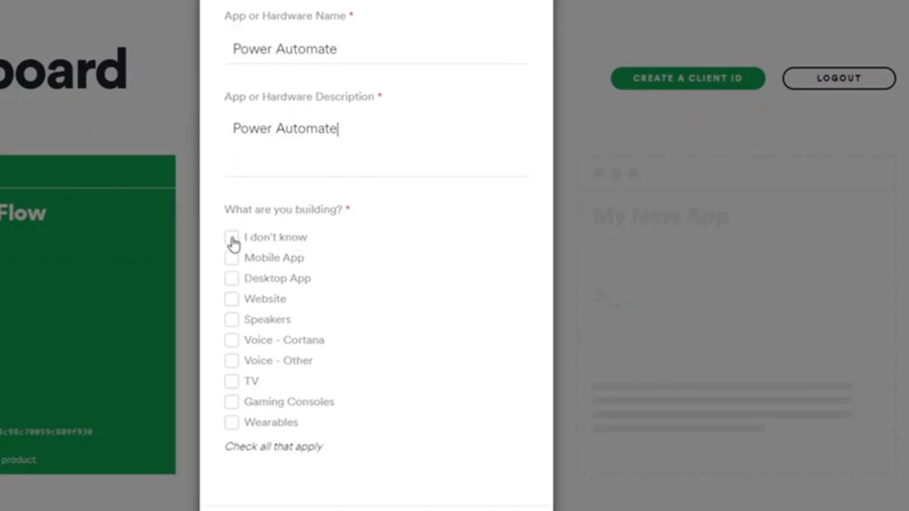
left_click(233, 242)
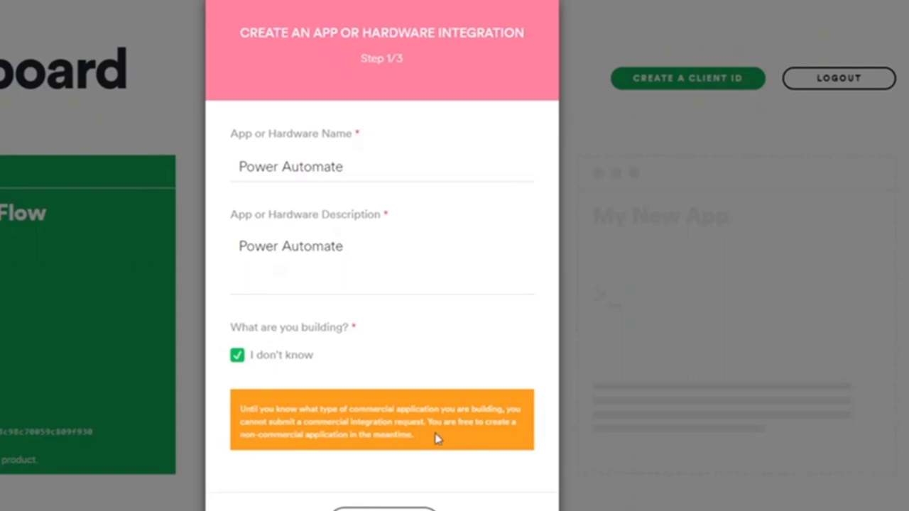
left_click(239, 357)
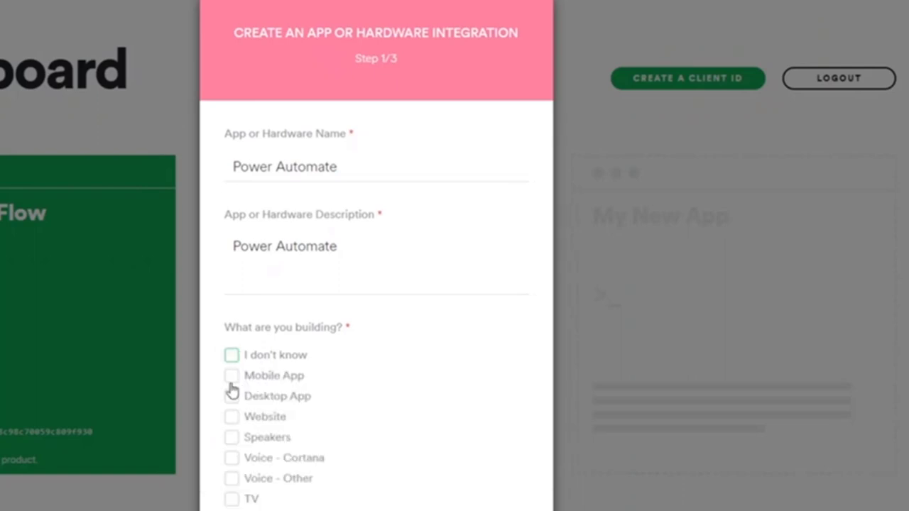
left_click(231, 376)
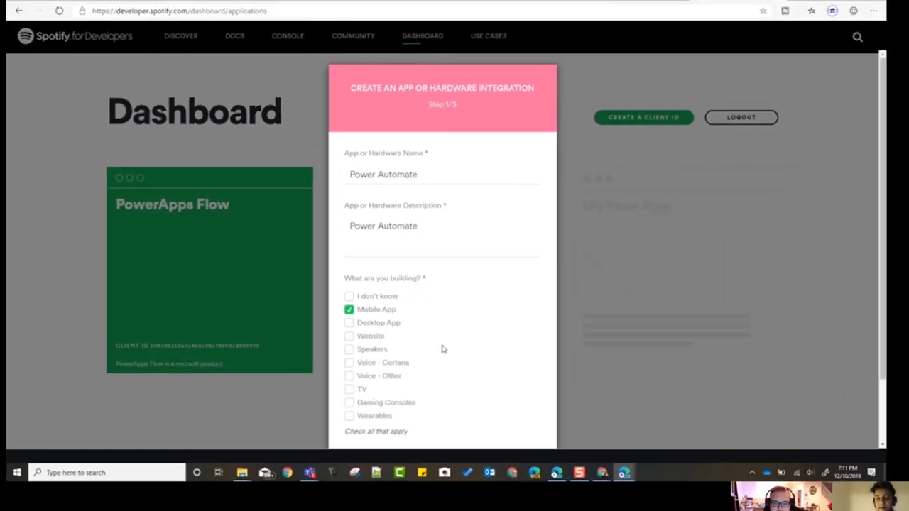
scroll(442, 347, "down", 2)
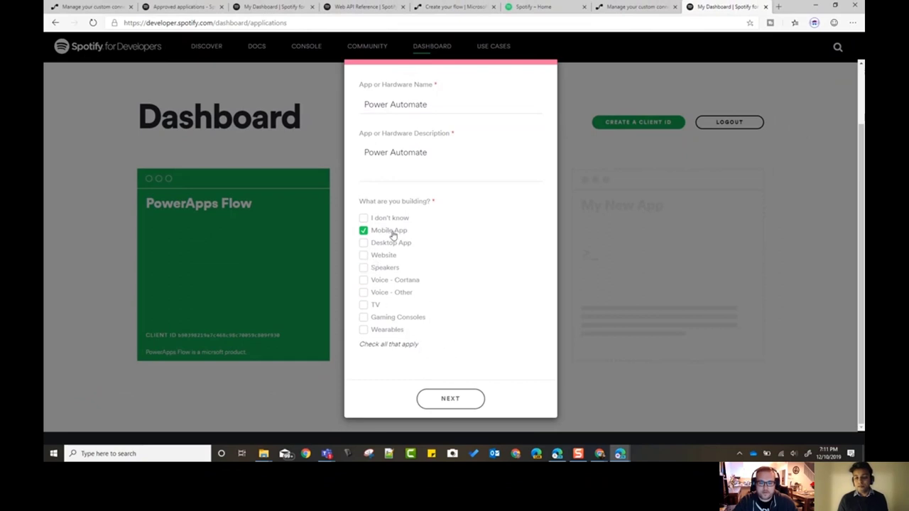
left_click(449, 400)
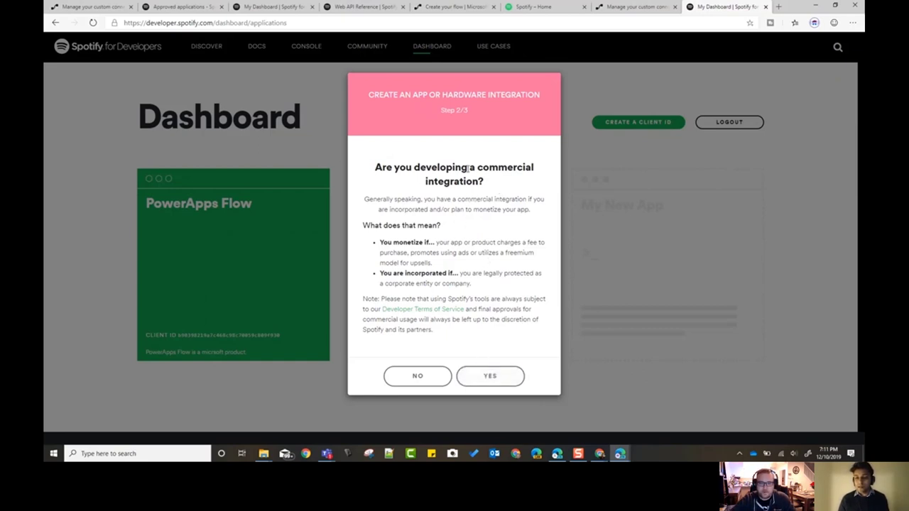
Step: Declare the app non-commercial, accept the three agreements, submit, and reveal the client secret
left_click(417, 376)
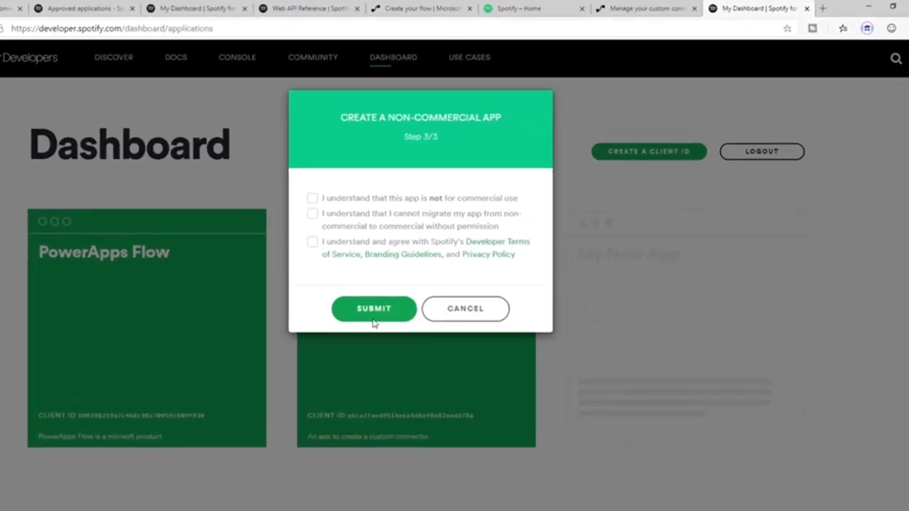
left_click(312, 199)
left_click(312, 214)
left_click(313, 242)
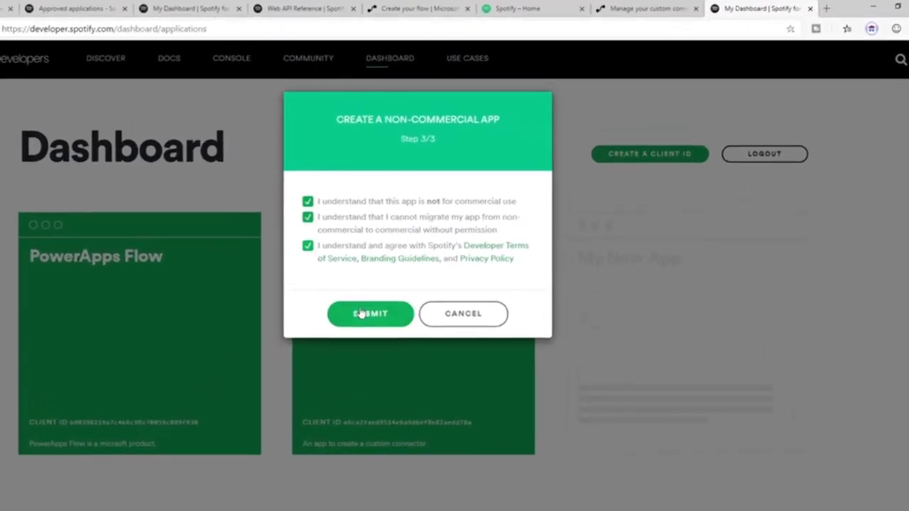
left_click(361, 313)
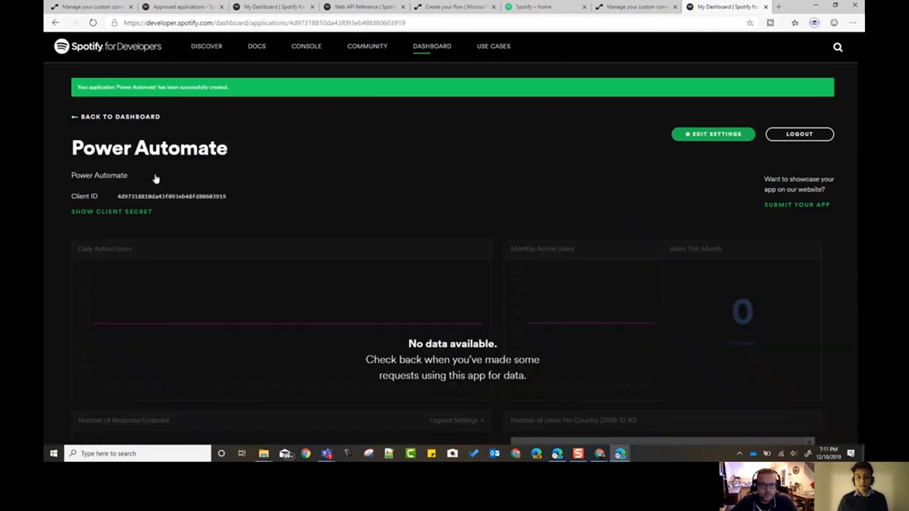
left_click(129, 213)
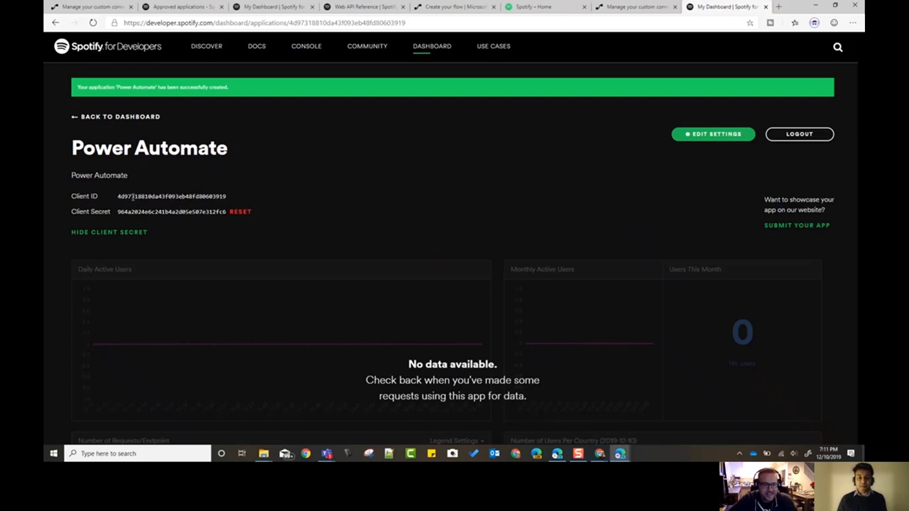
Step: Copy the Power Automate app's Client ID and Client Secret, then return to the connector
double_click(160, 196)
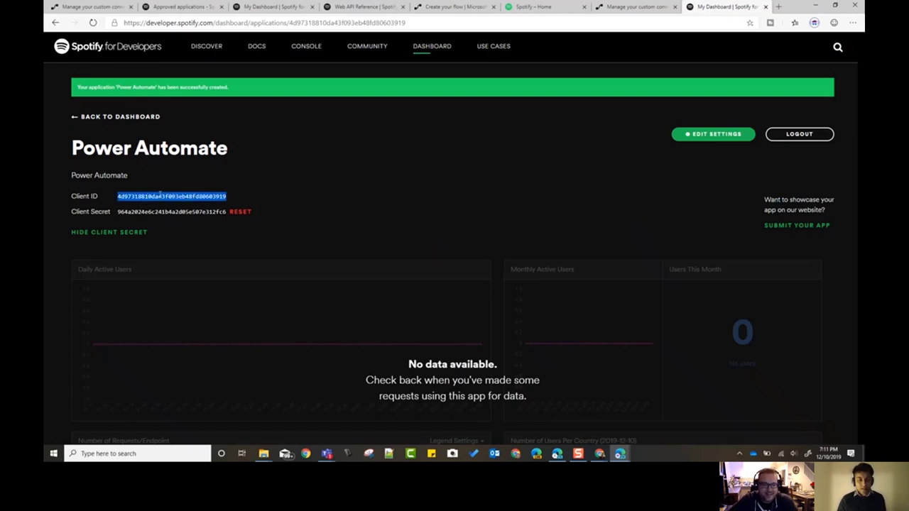
key("alt+Tab")
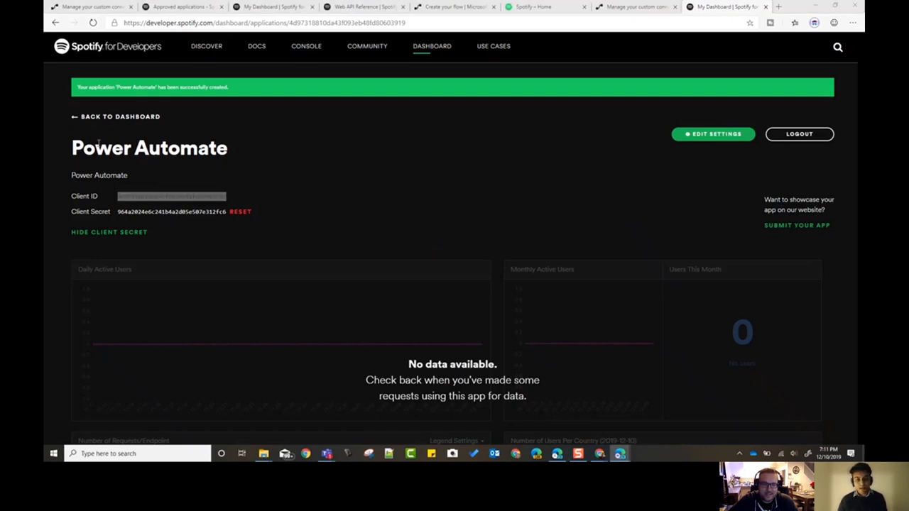
double_click(160, 212)
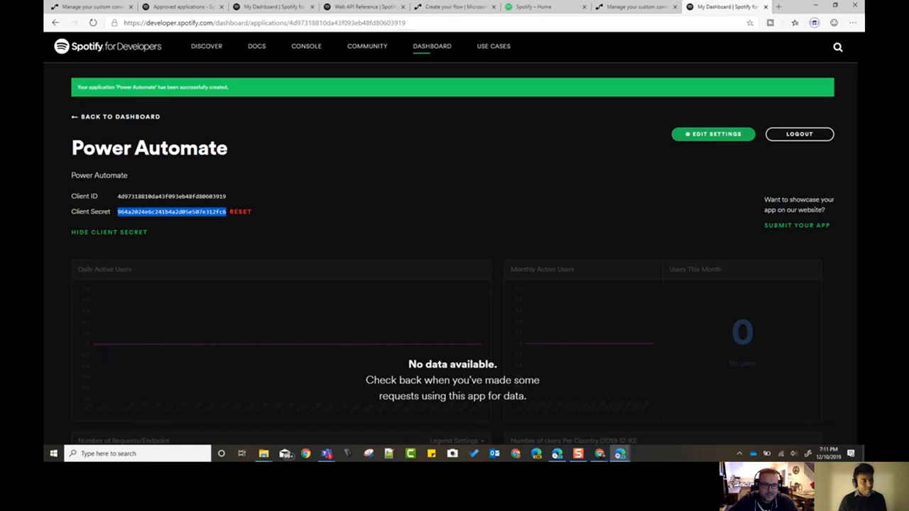
key("alt+Tab")
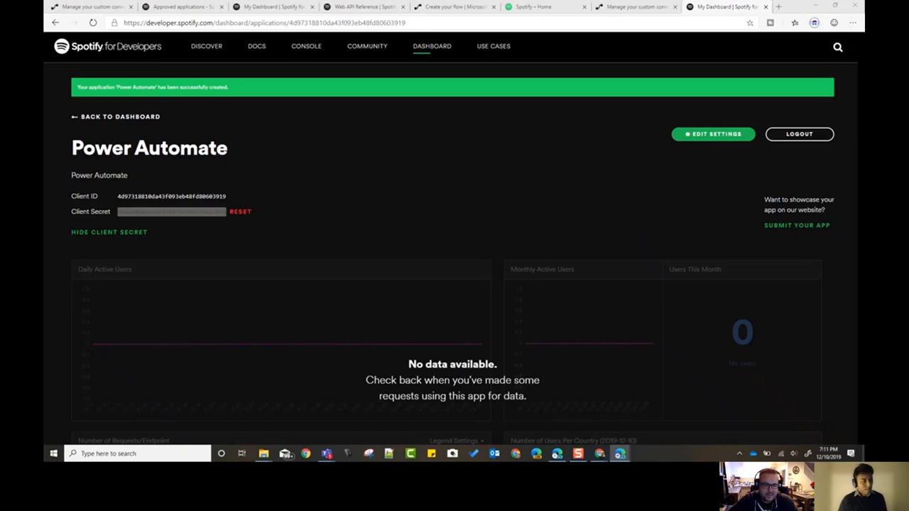
left_click(104, 9)
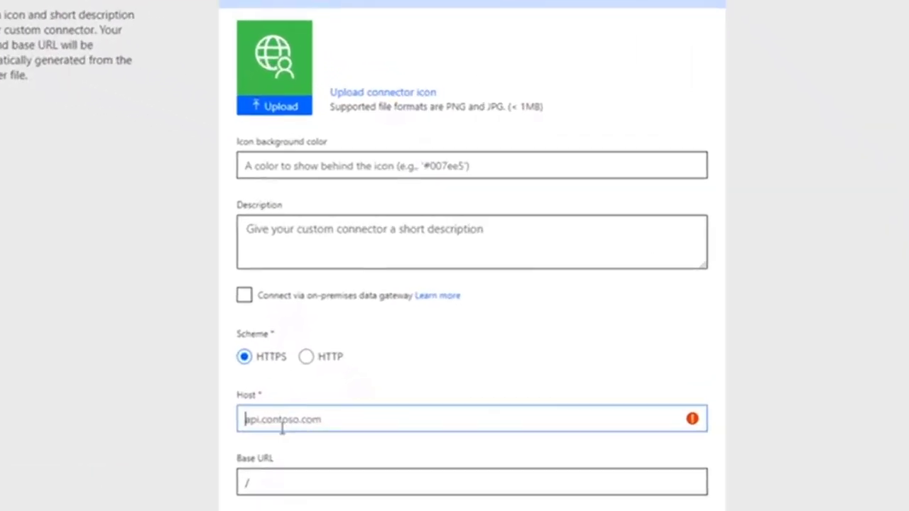
Step: Enter api.spotify.com as the connector host, checking the Spotify Web API docs for the base address
type("api.sp")
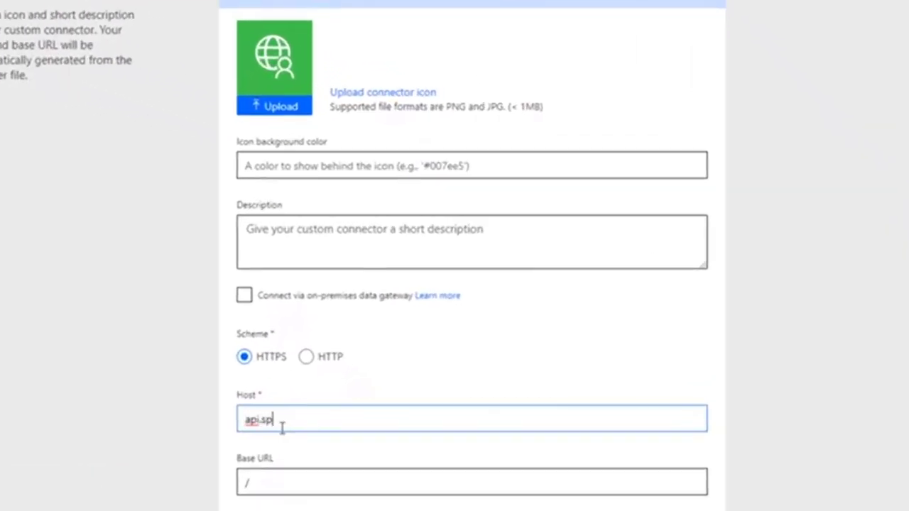
type("otify.com")
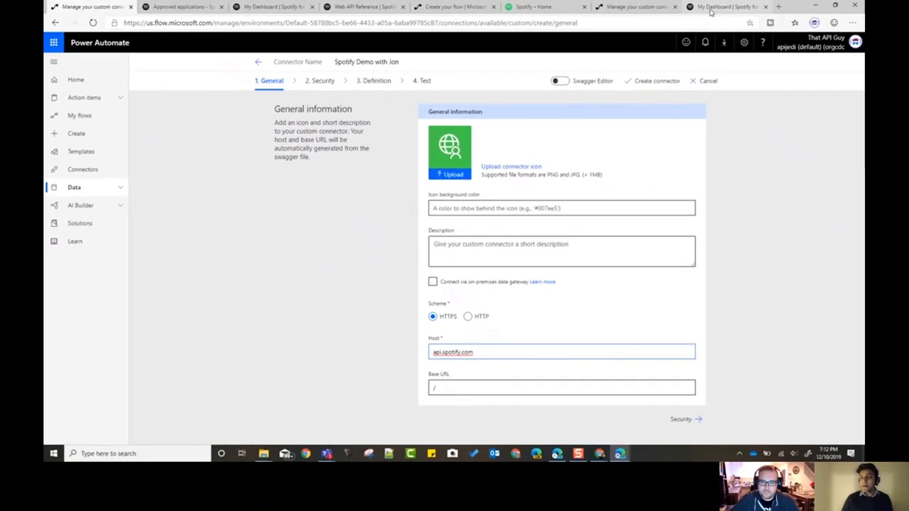
left_click(718, 8)
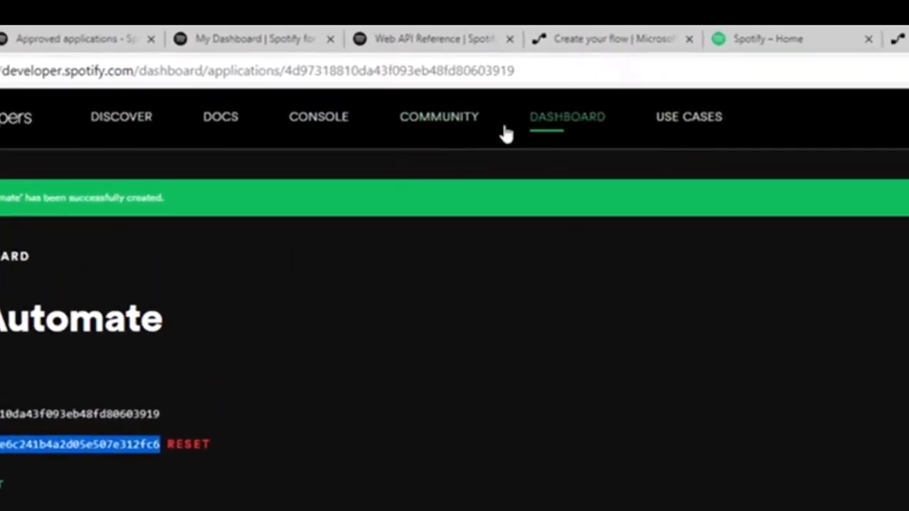
mouse_move(257, 57)
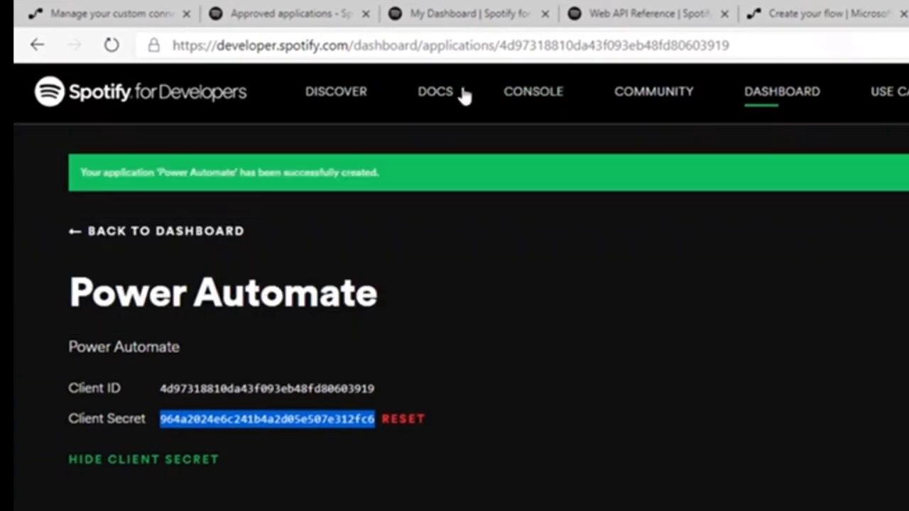
left_click(241, 117)
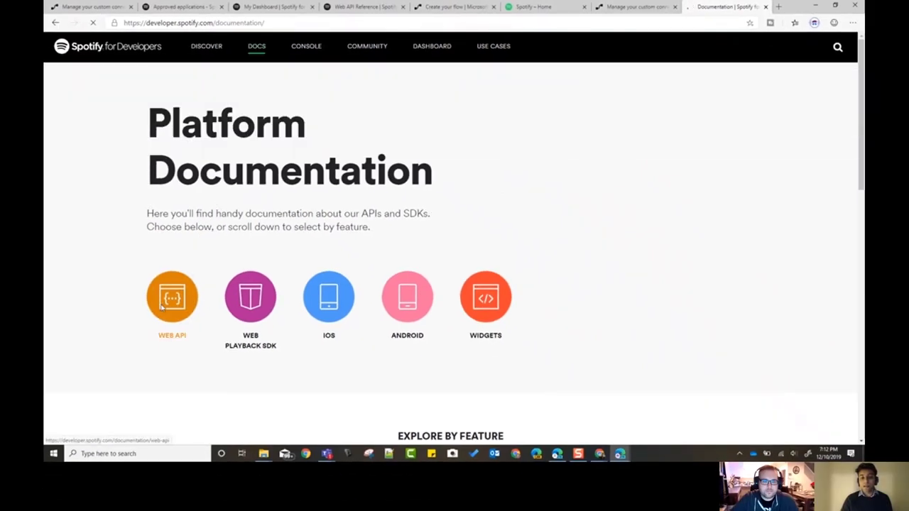
left_click(162, 307)
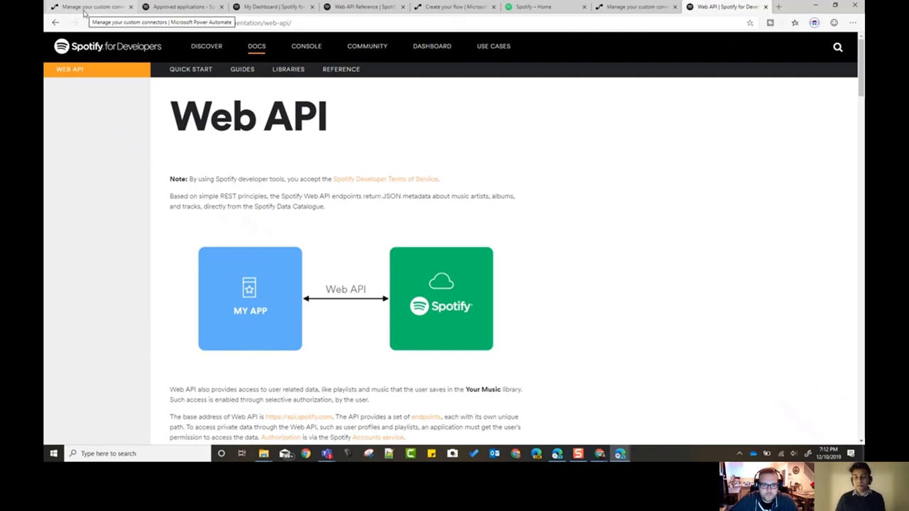
left_click(84, 8)
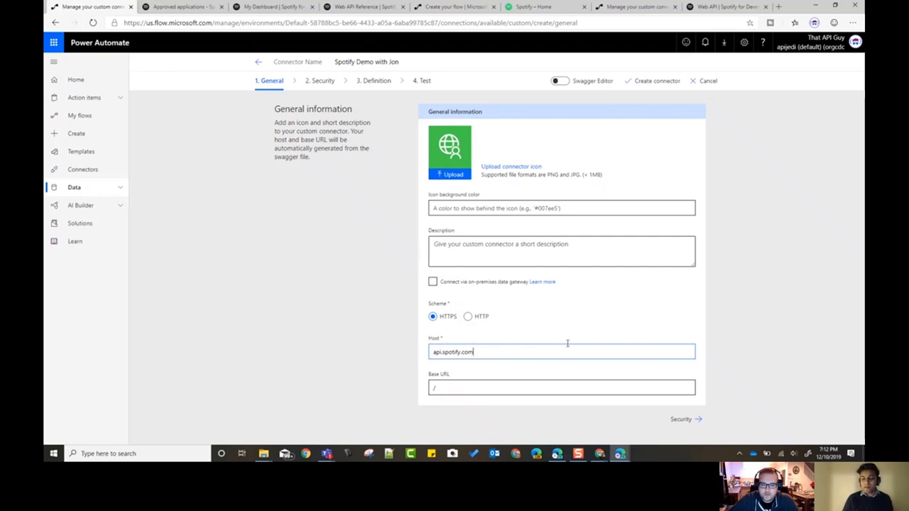
Step: Move to the connector's Security step and choose OAuth 2.0 as the authentication type
left_click(682, 420)
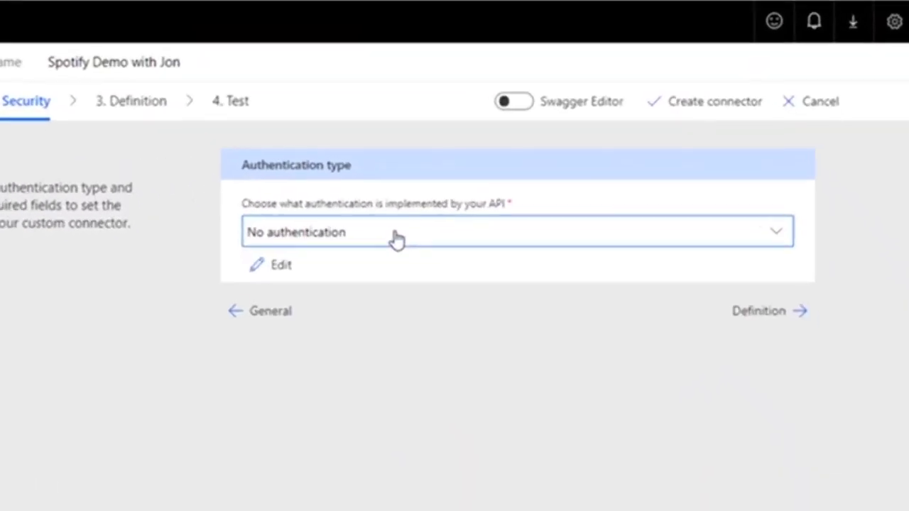
left_click(383, 249)
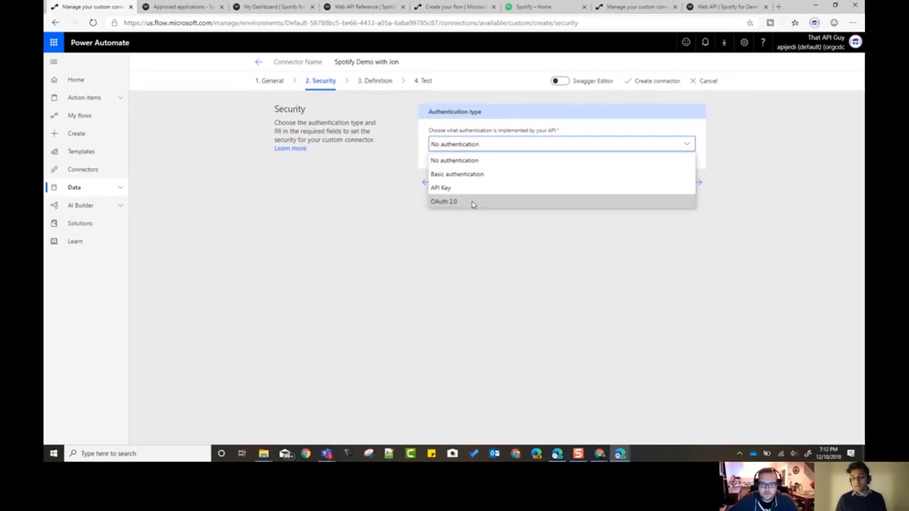
left_click(447, 202)
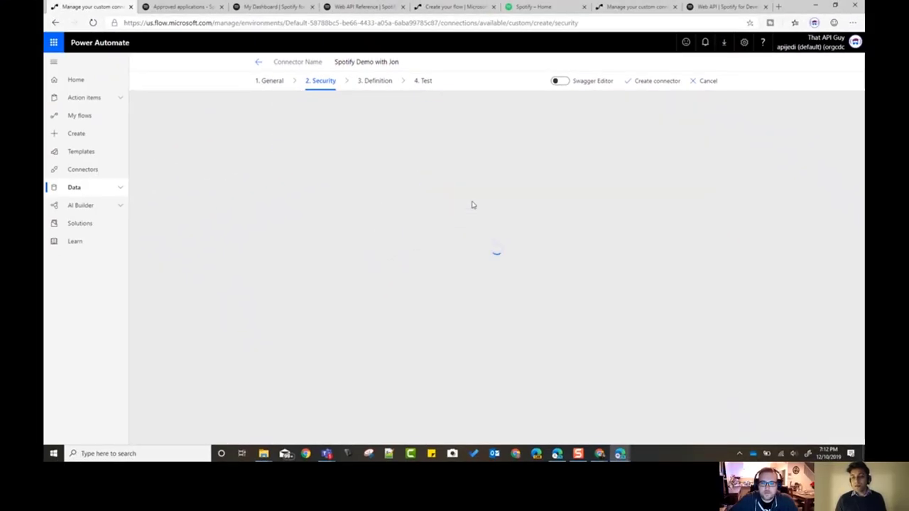
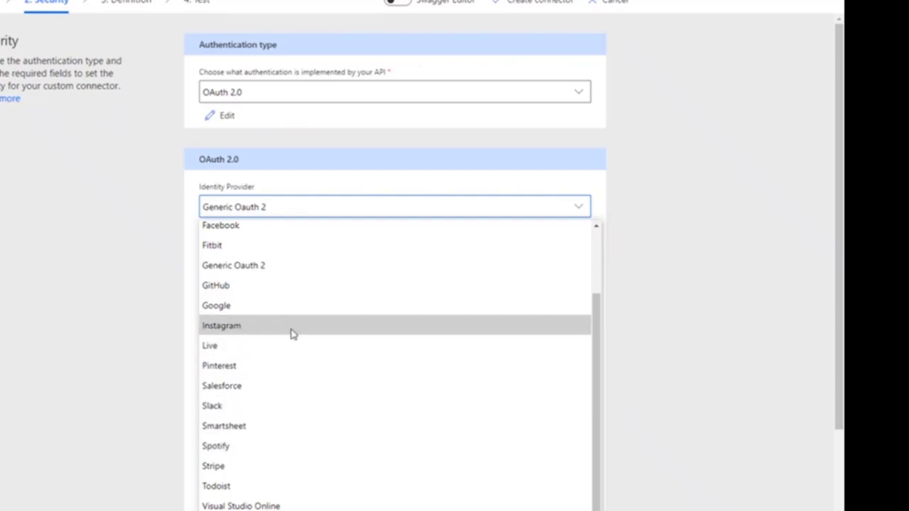
Step: Keep Generic OAuth 2 as identity provider and paste the Spotify app's client ID and secret
scroll(297, 327, "up", 2)
left_click(199, 210)
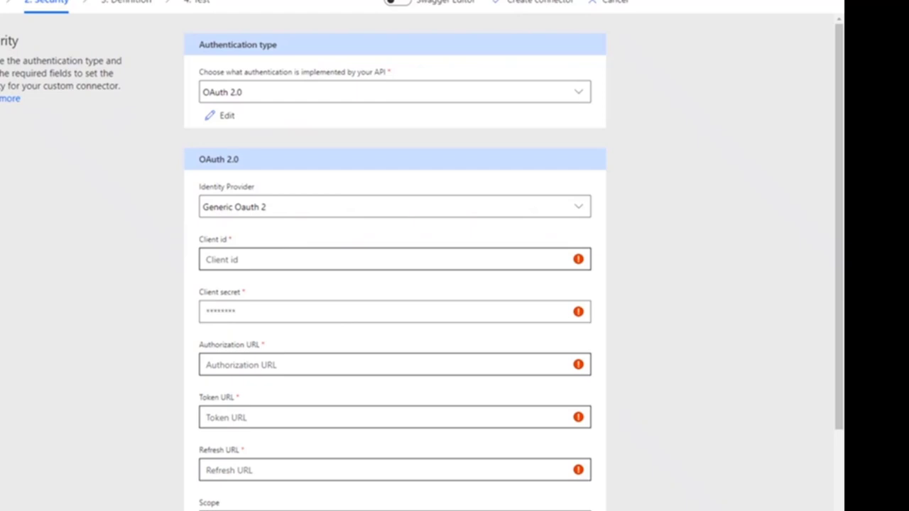
left_click(217, 262)
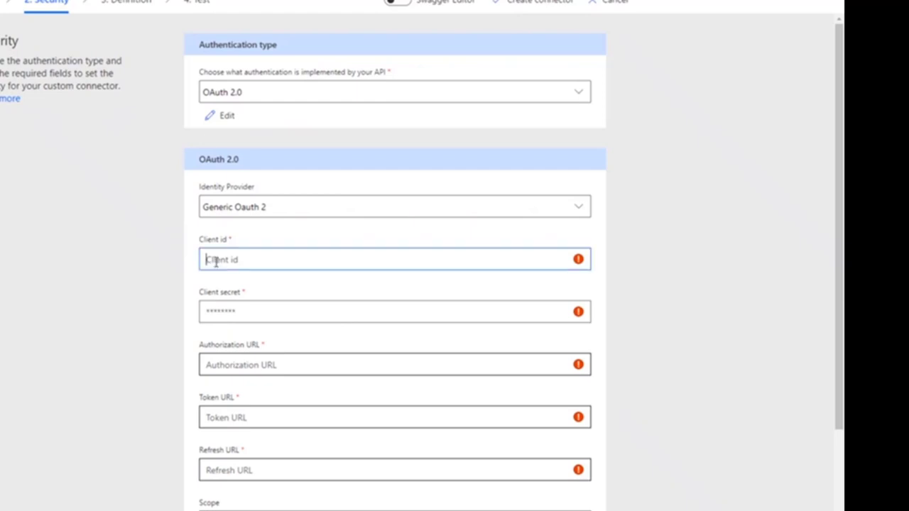
key("alt+Tab")
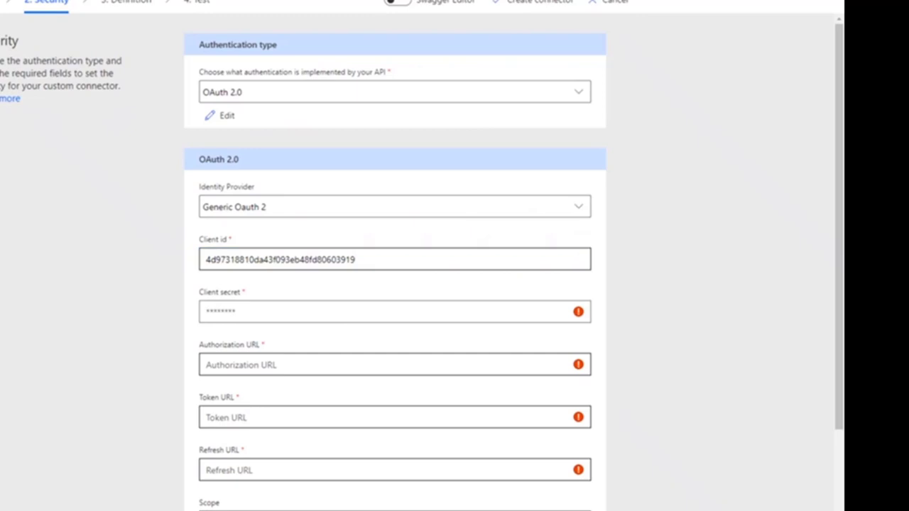
left_click(237, 313)
key("ctrl+v")
key("alt+Tab")
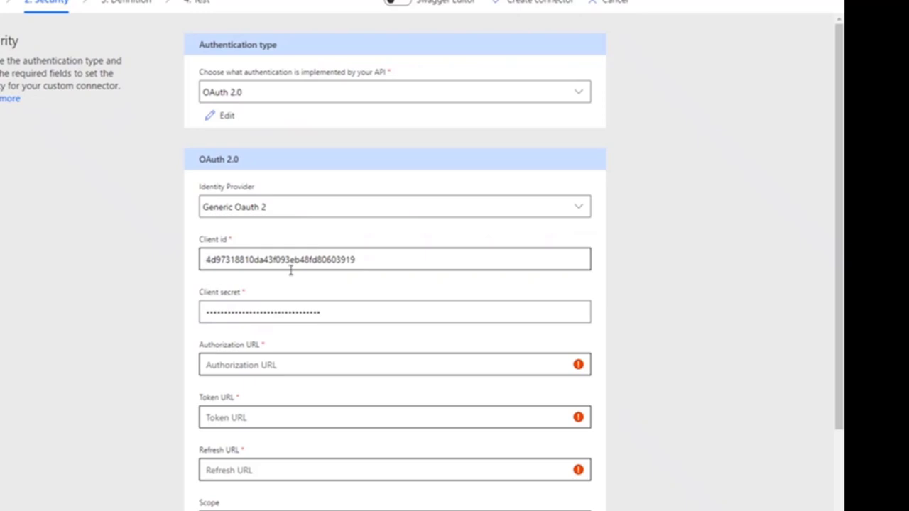
left_click(226, 367)
type("https://accounts.spotify.com/authorize")
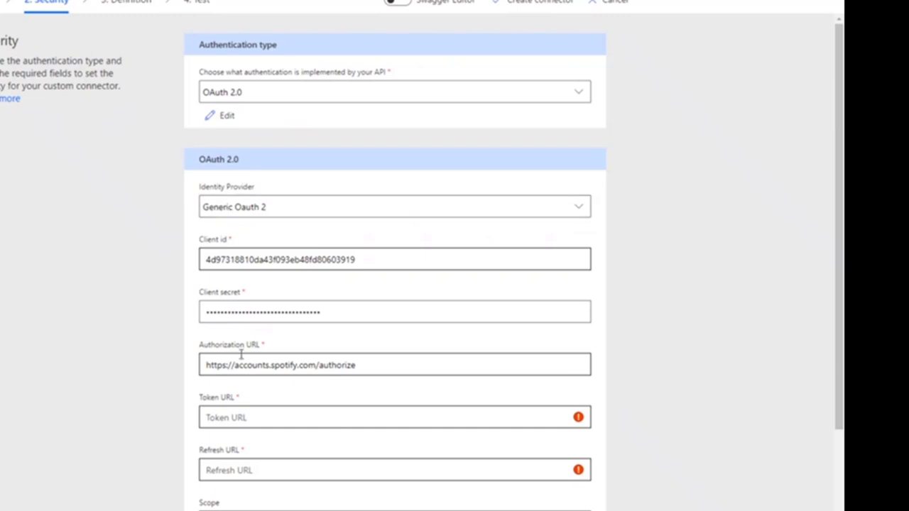
left_click(219, 416)
key("ctrl+v")
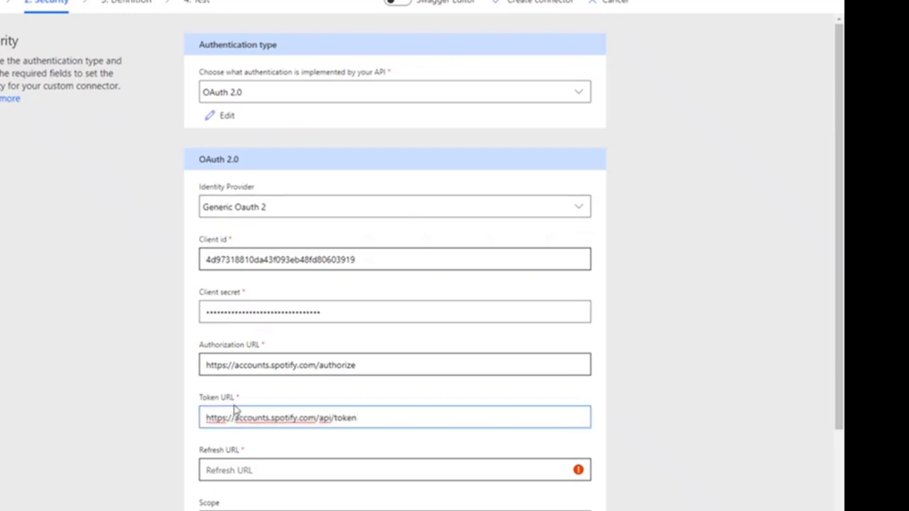
scroll(352, 436, "down", 2)
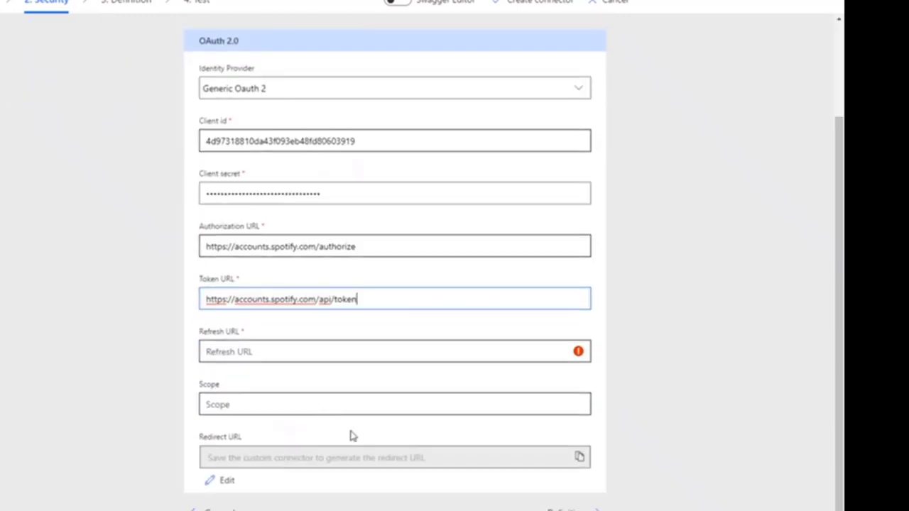
left_click_drag(357, 299, 193, 300)
key("ctrl+c")
left_click(250, 352)
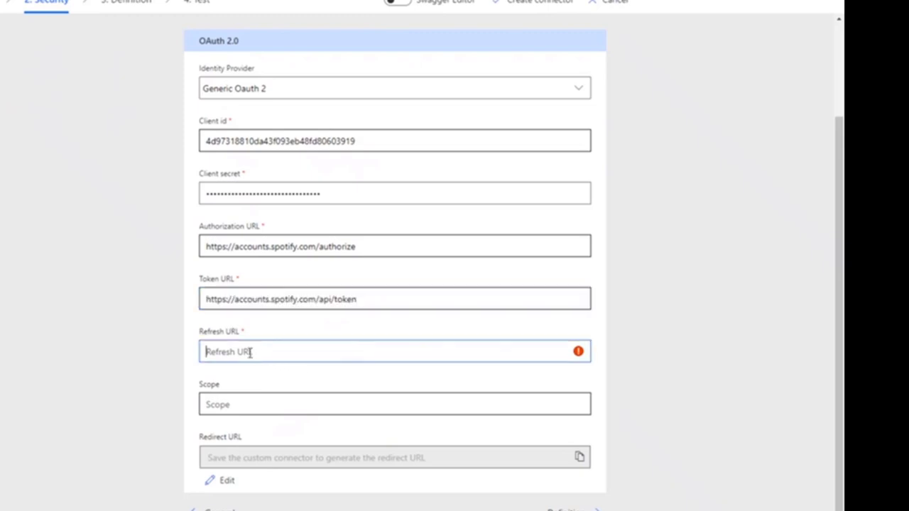
key("ctrl+v")
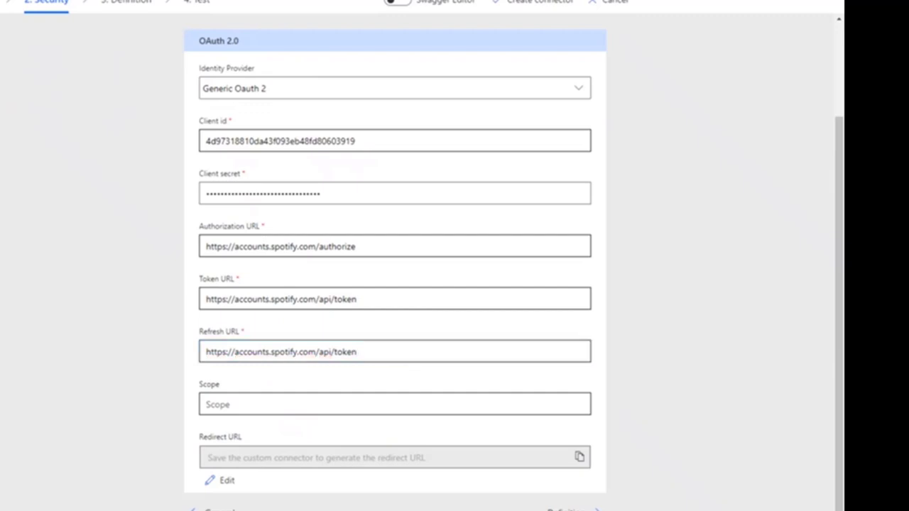
Step: Fill the Scope field with the Spotify playlist and playback scopes, removing extra spaces
left_click(207, 404)
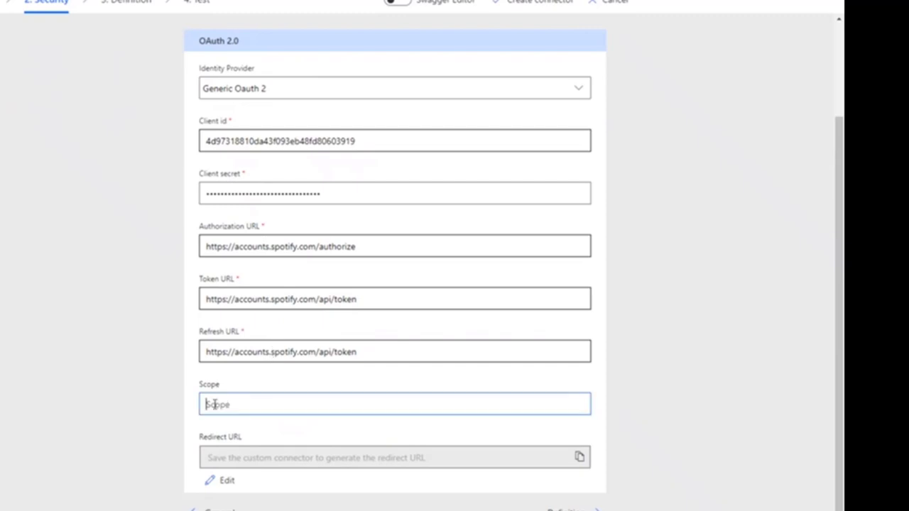
key("ctrl+v")
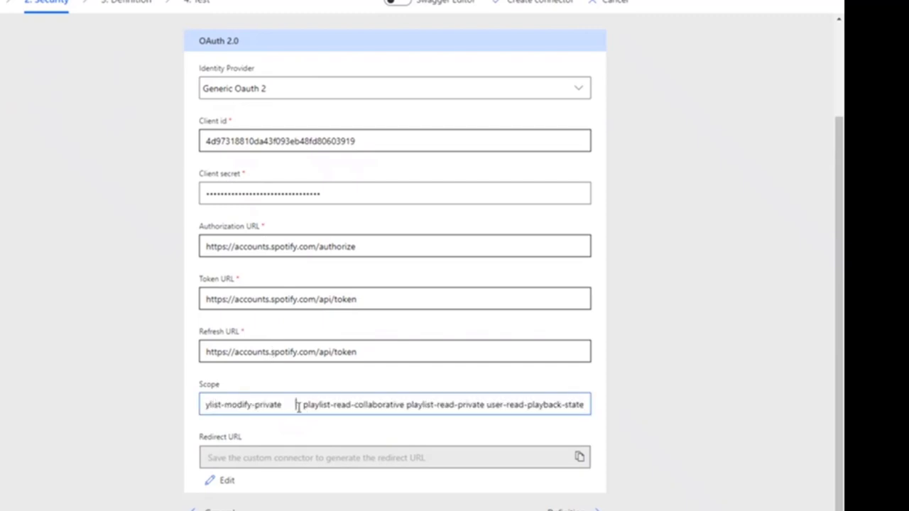
key("BackSpace")
key("BackSpace")
key("BackSpace")
key("BackSpace")
key("BackSpace")
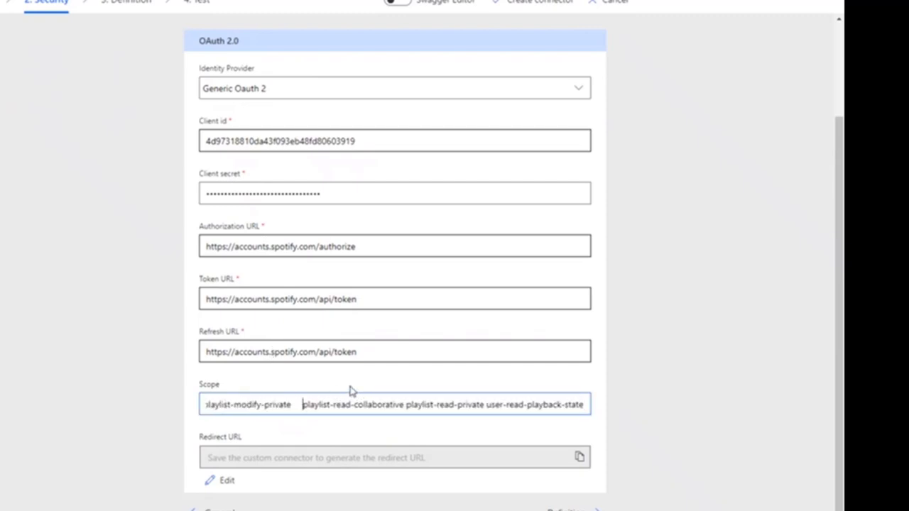
key("BackSpace")
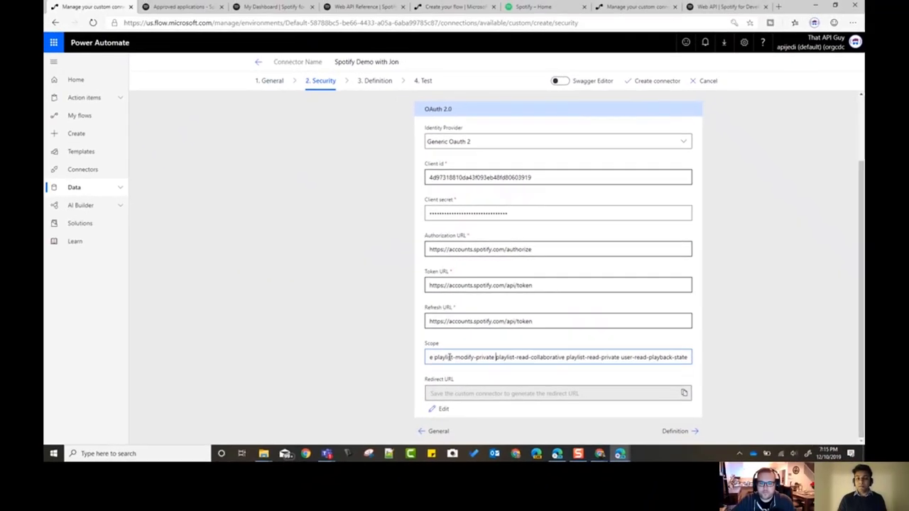
Step: Open the Spotify Web API reference for Player's Get a User's Available Devices endpoint
left_click(707, 8)
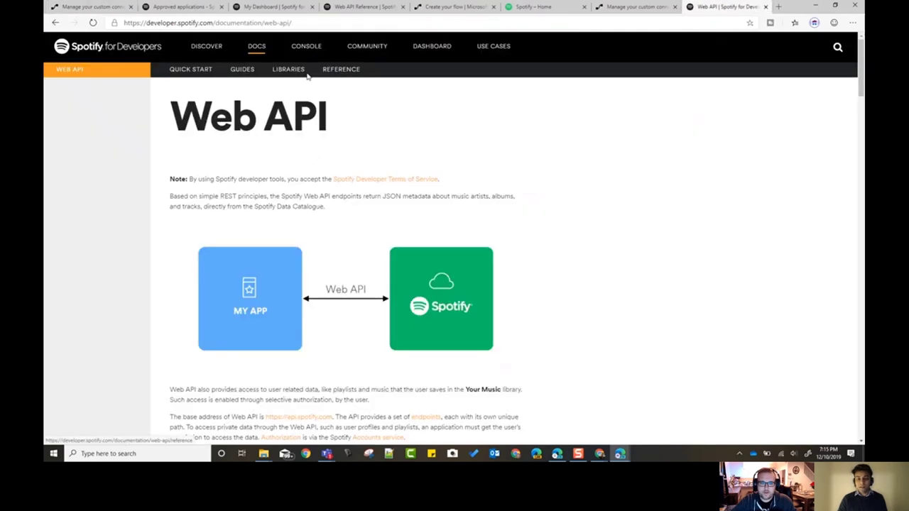
left_click(341, 69)
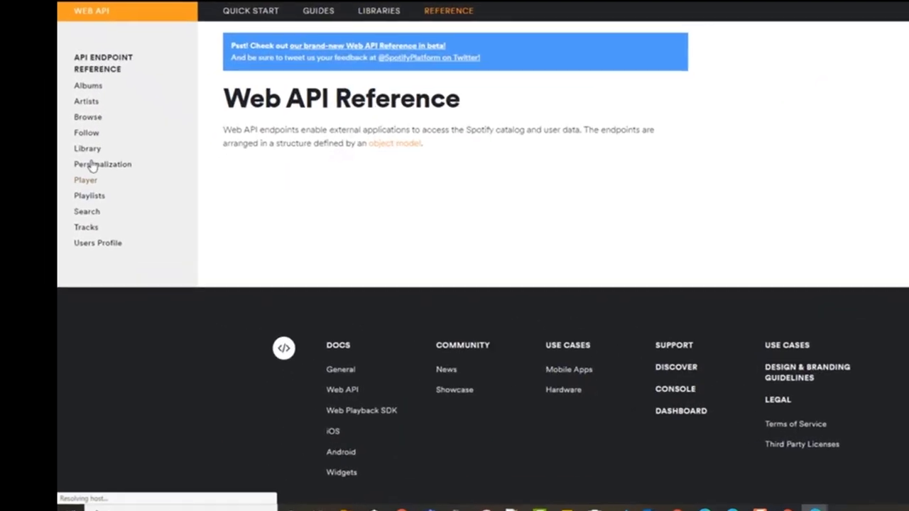
left_click(87, 181)
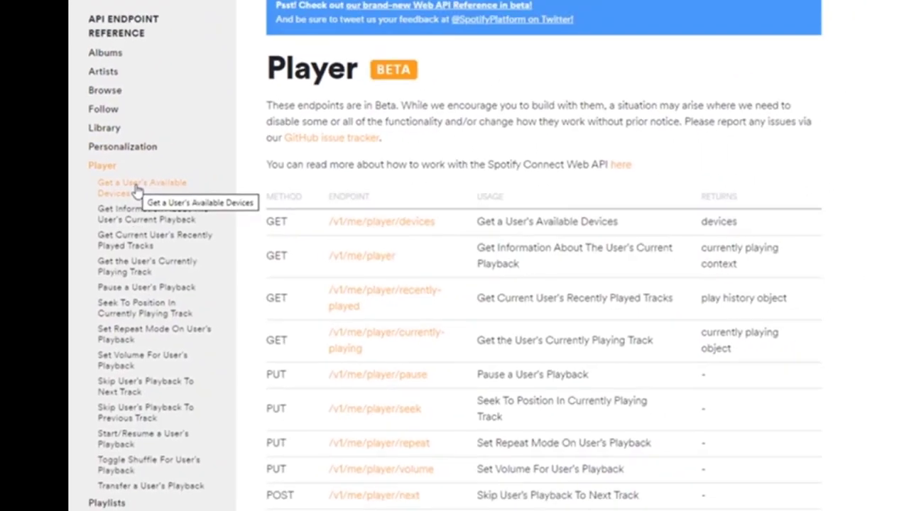
left_click(162, 177)
scroll(241, 264, "down", 6)
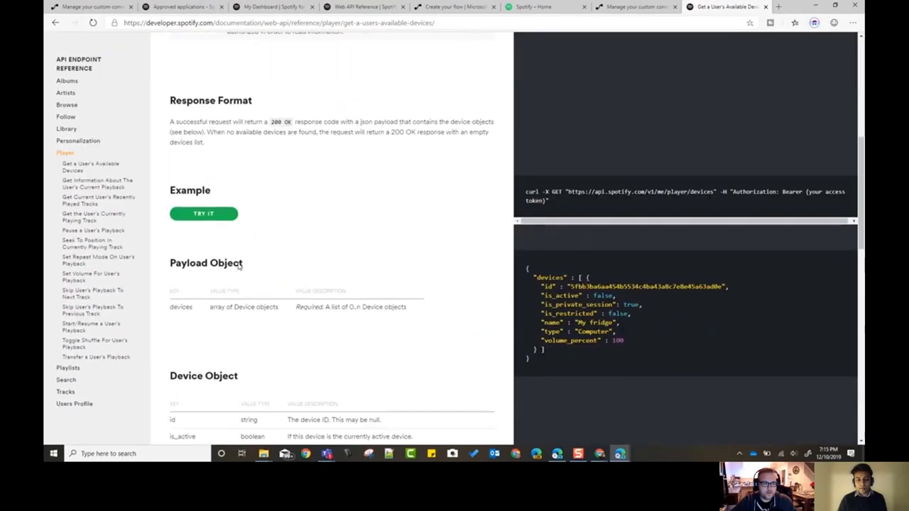
Step: Check the endpoint's required scopes via Try It and Get Token, then return to the connector
left_click(204, 203)
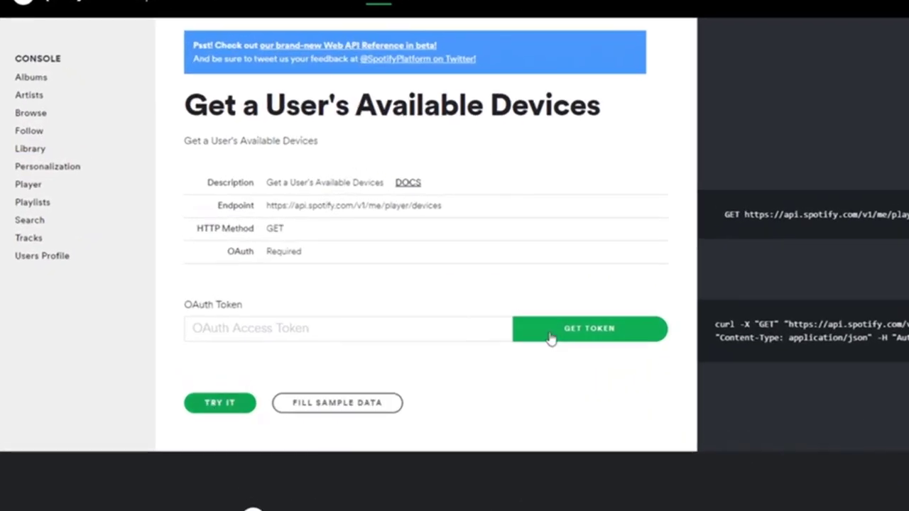
left_click(443, 287)
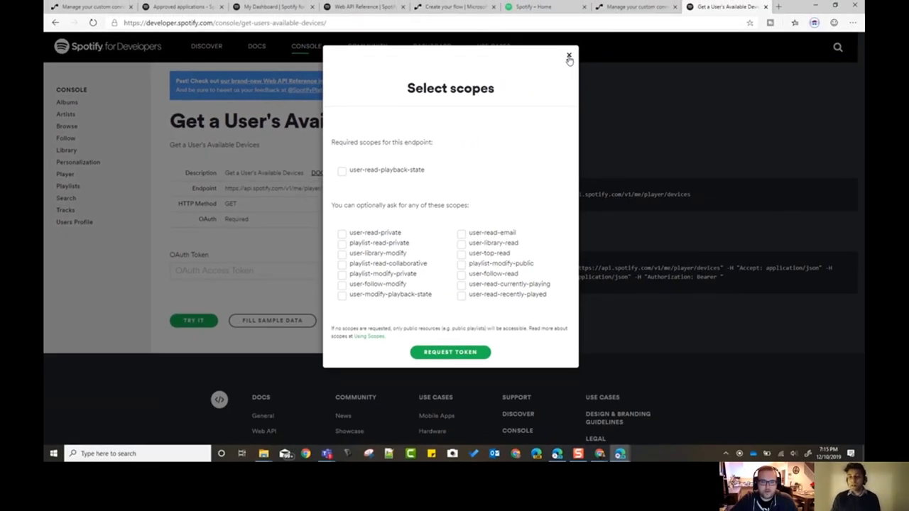
left_click(568, 56)
left_click(86, 7)
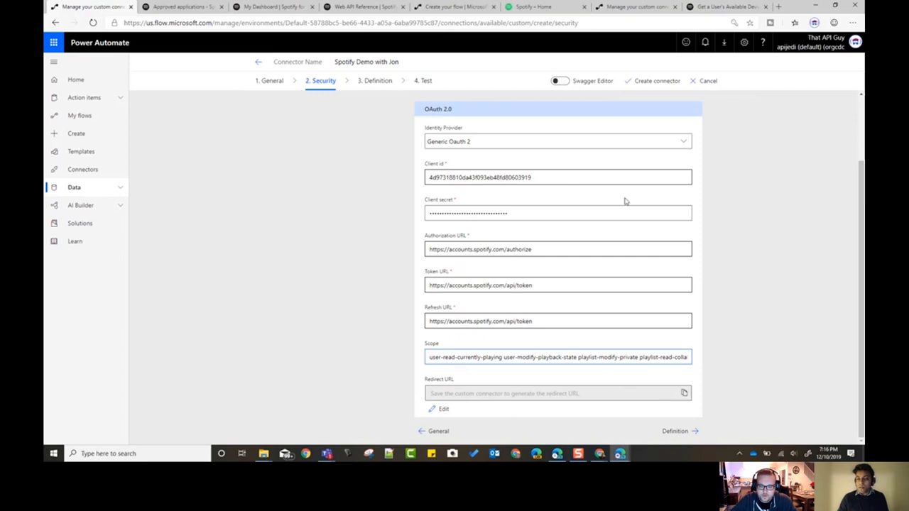
Step: Create the 'Spotify Demo with Jon' connector and dismiss the browser's save-password prompt
scroll(649, 323, "up", 1)
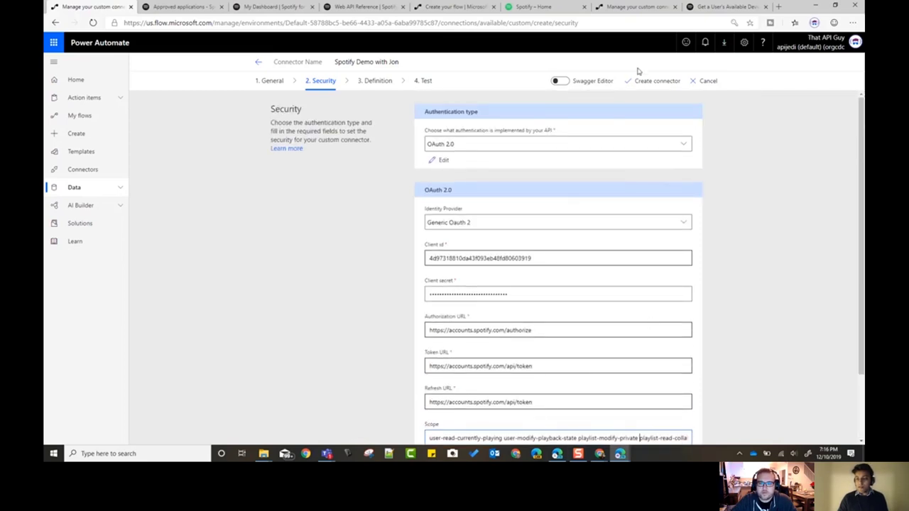
scroll(578, 325, "down", 1)
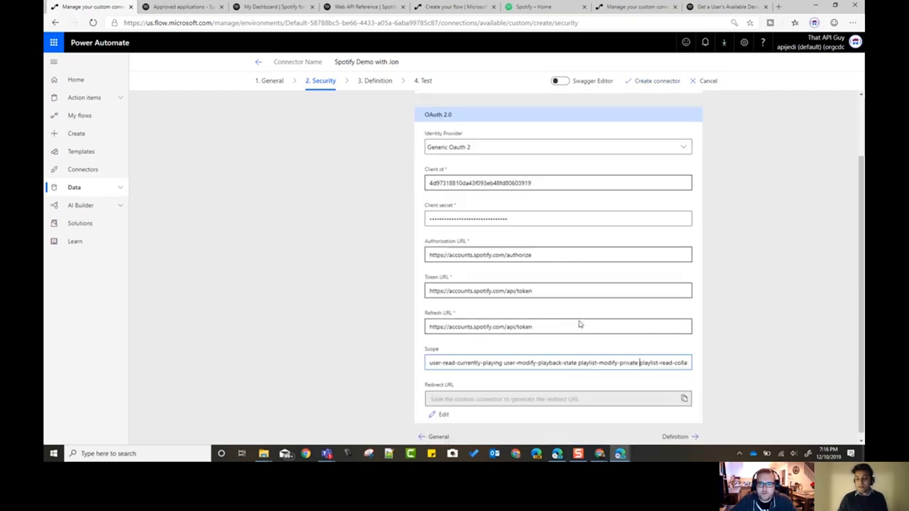
left_click(645, 84)
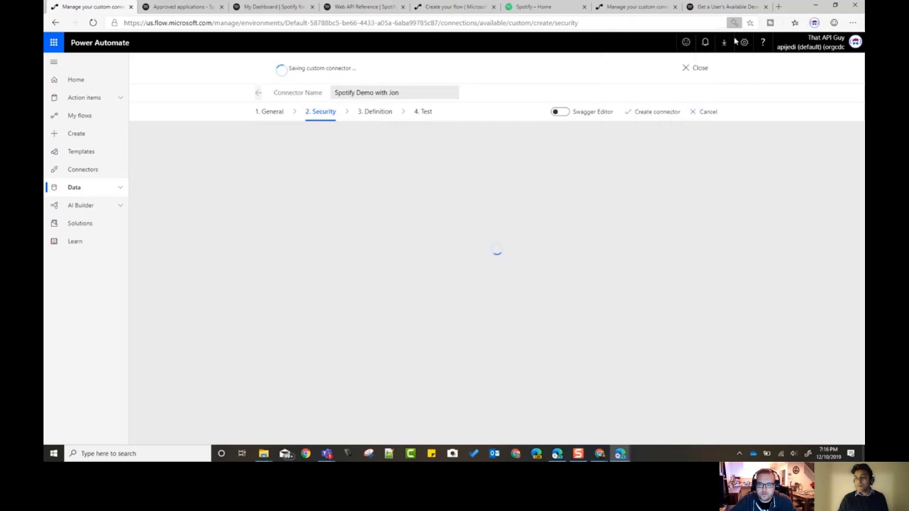
left_click(734, 35)
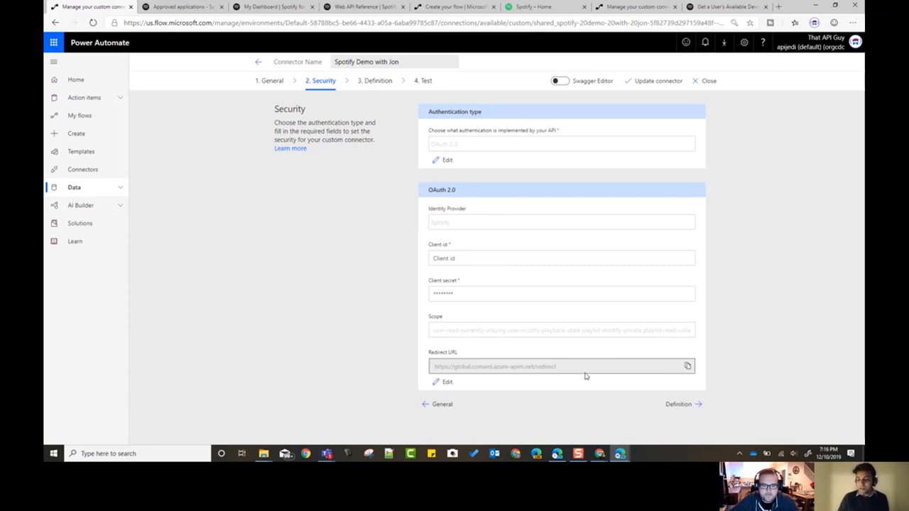
Step: Copy the generated redirect URL and open the Power Automate app's settings in Spotify for Developers
left_click(687, 366)
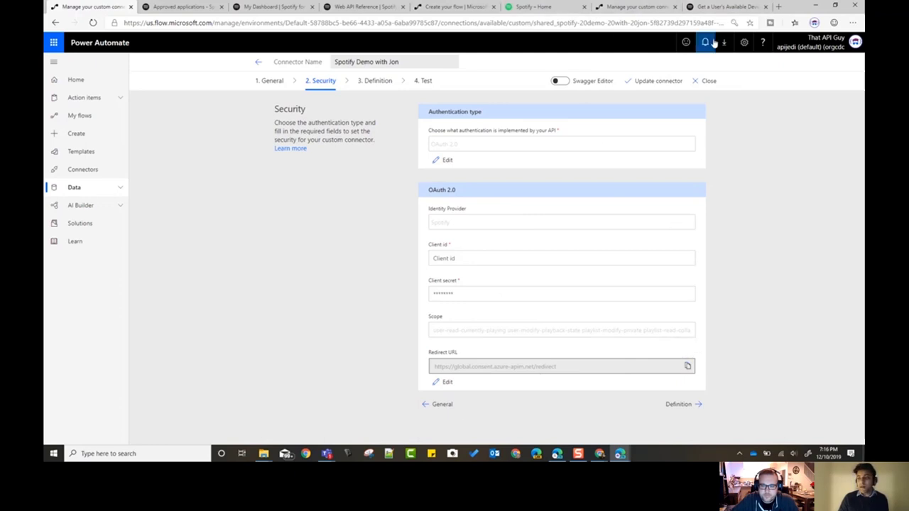
left_click(718, 8)
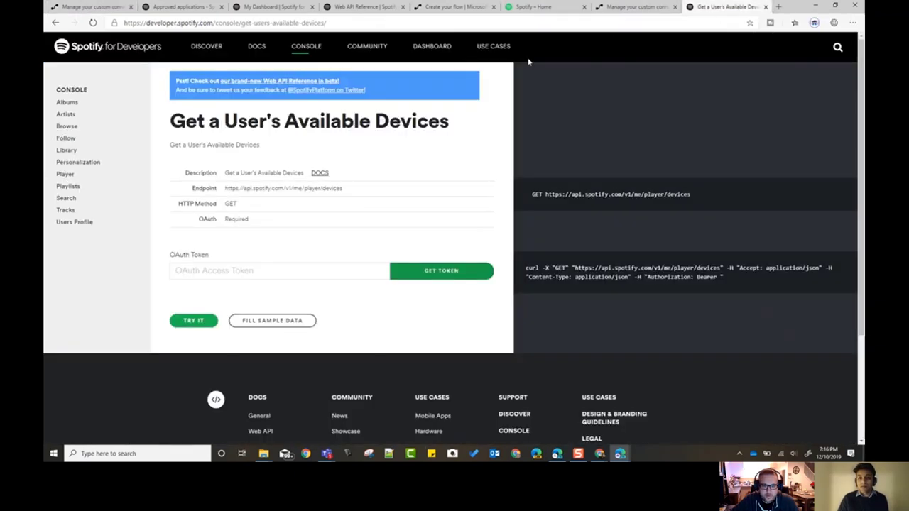
left_click(431, 47)
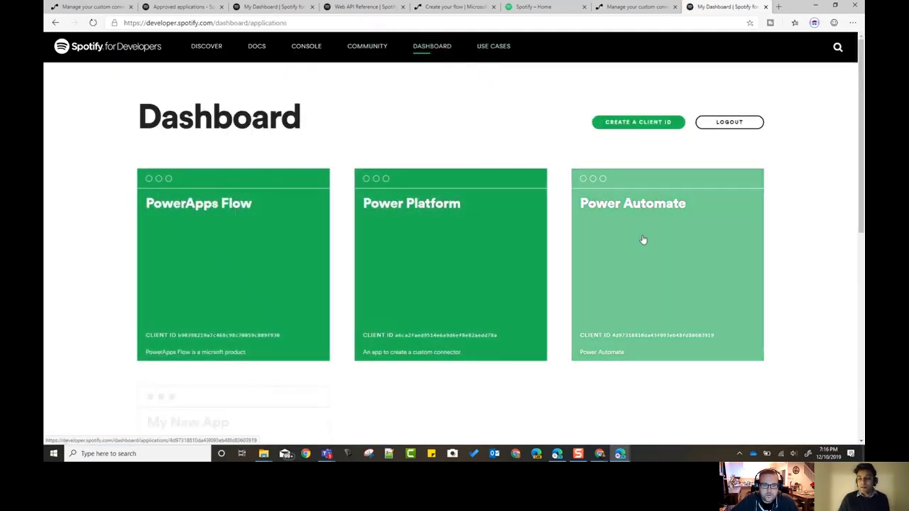
left_click(643, 240)
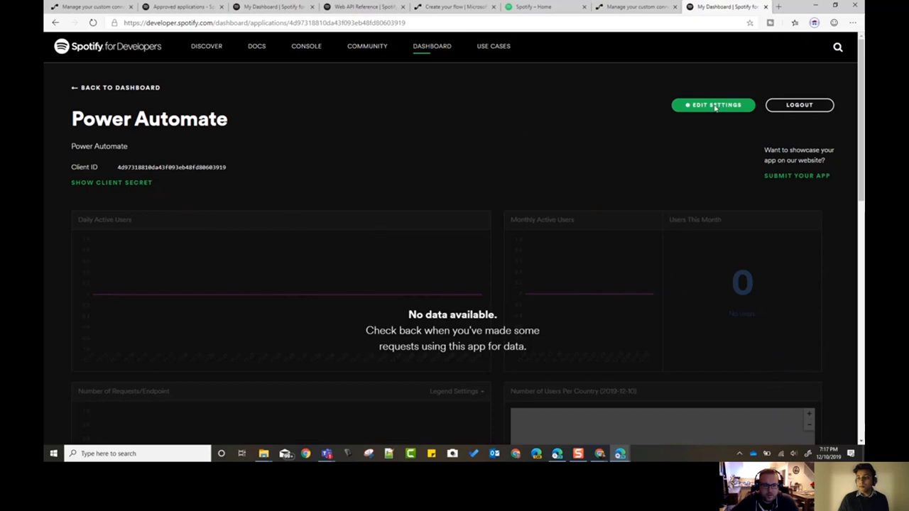
left_click(715, 107)
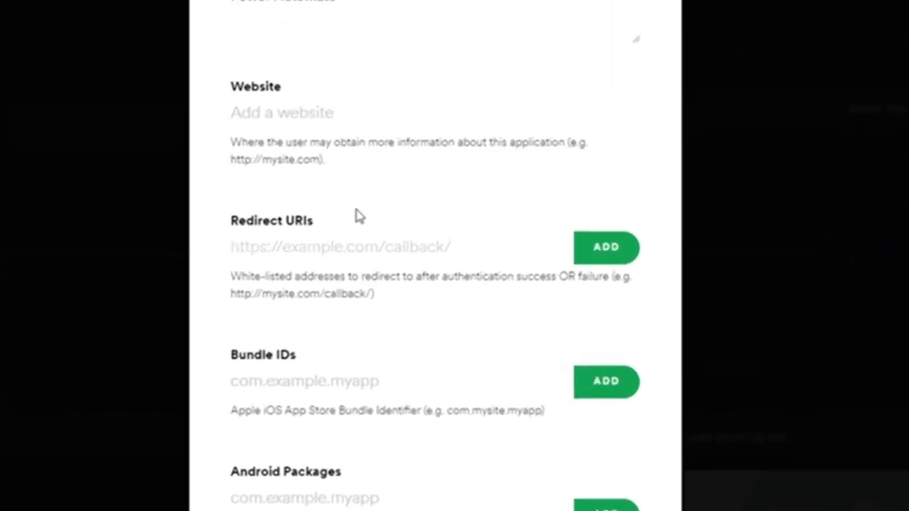
key("ctrl+v")
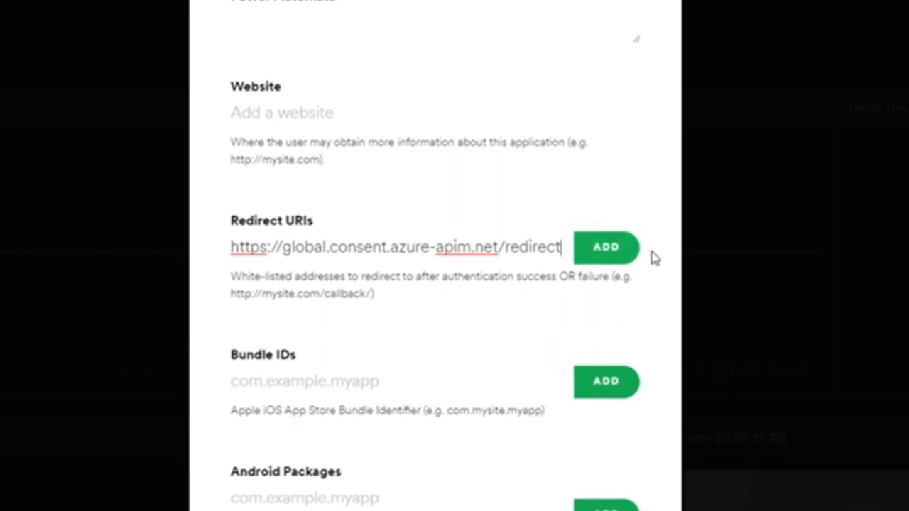
left_click(607, 258)
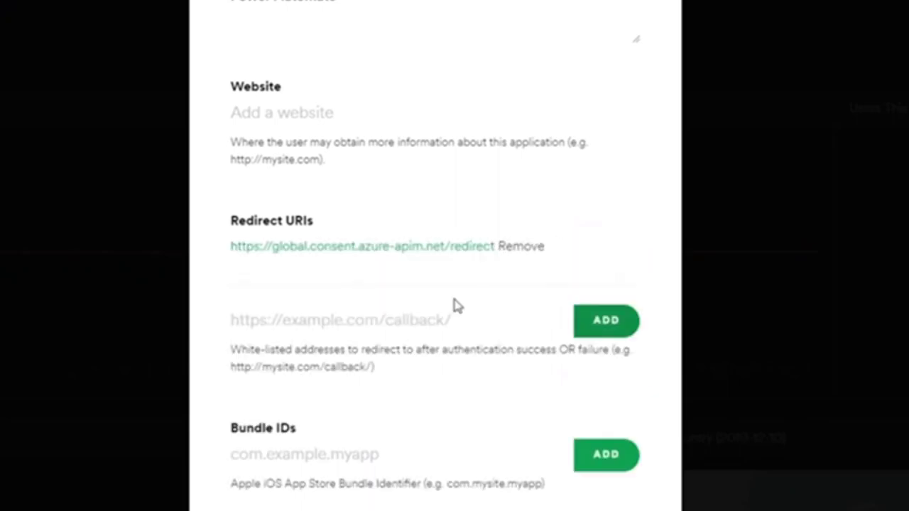
scroll(457, 306, "down", 5)
left_click(283, 442)
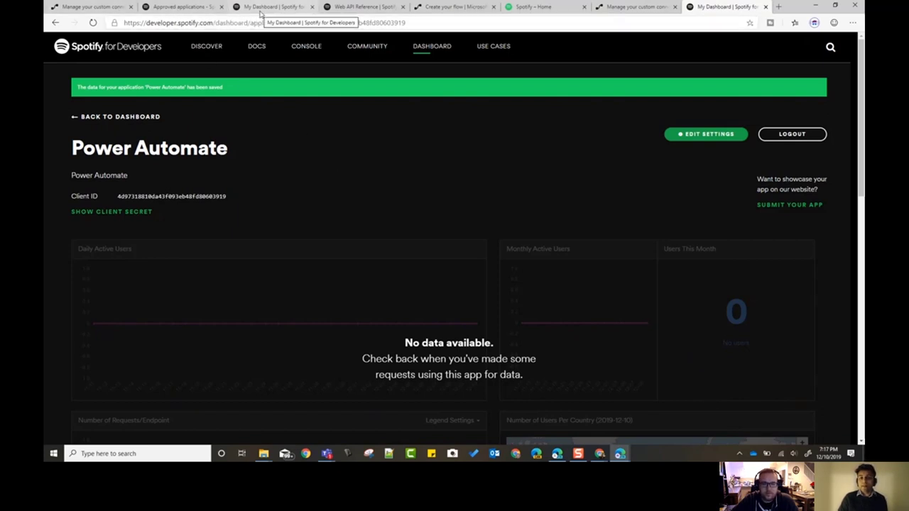
Step: Check approved applications, then go to the connector's Definition step in Power Automate
left_click(202, 9)
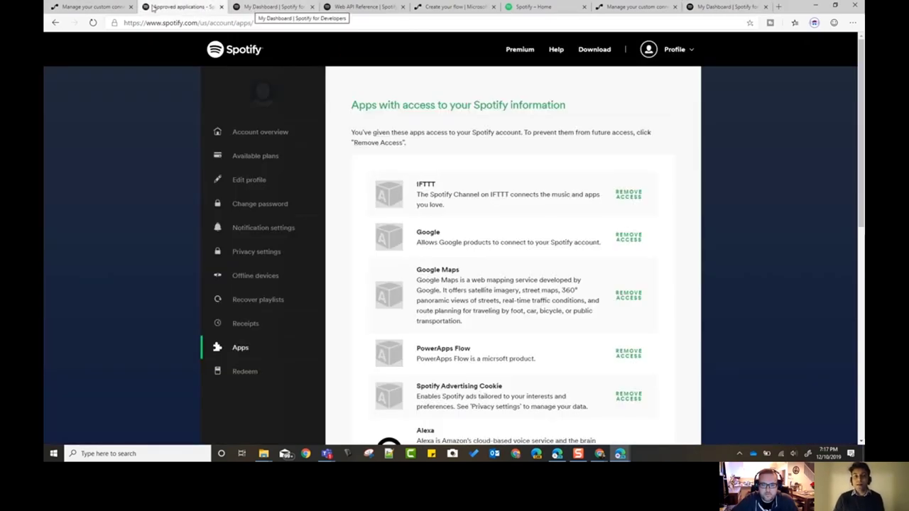
left_click(99, 10)
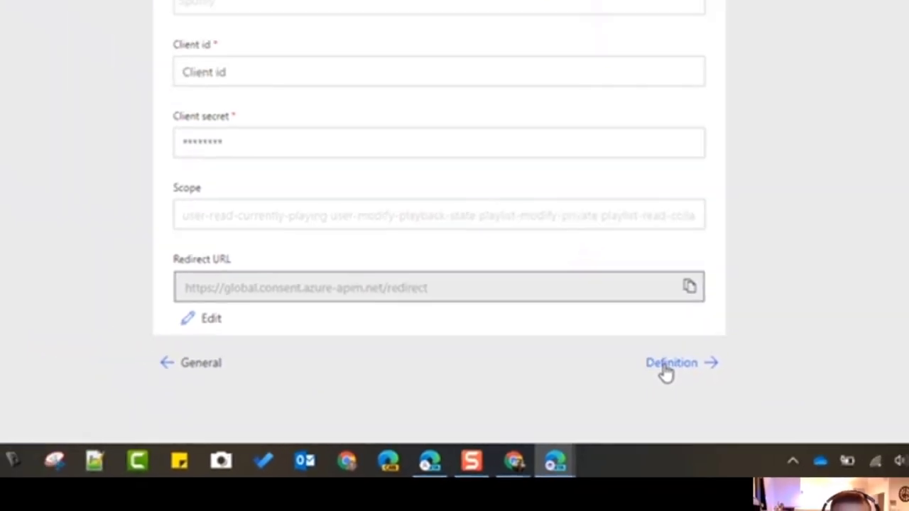
left_click(660, 348)
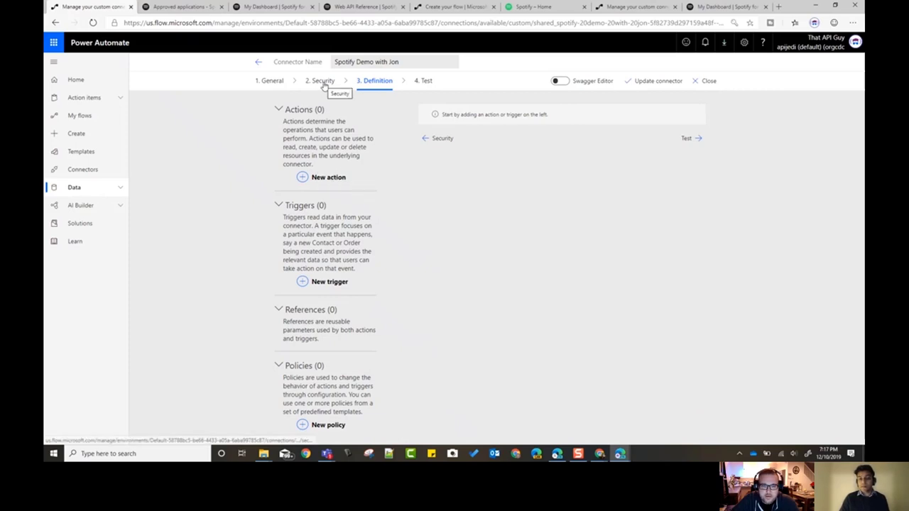
Step: Add a new action with summary and description 'Get Current Song'
left_click(332, 179)
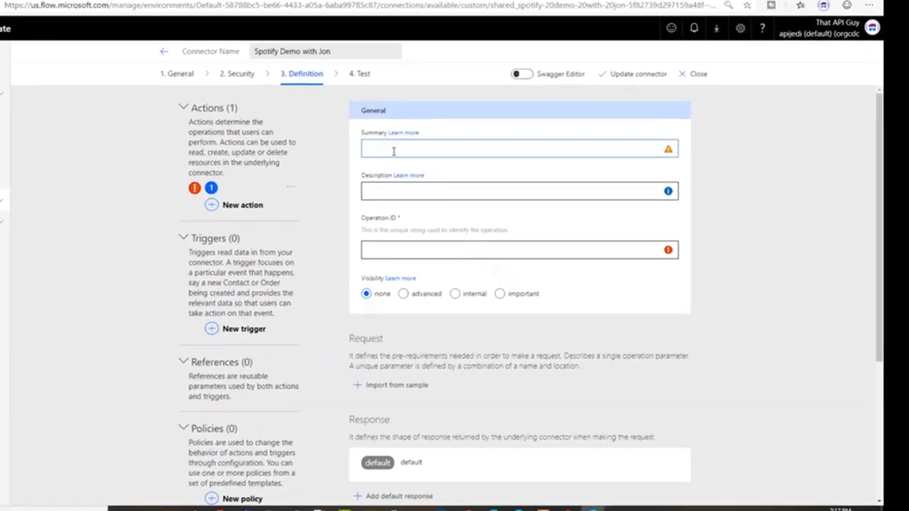
type("Get Current Song")
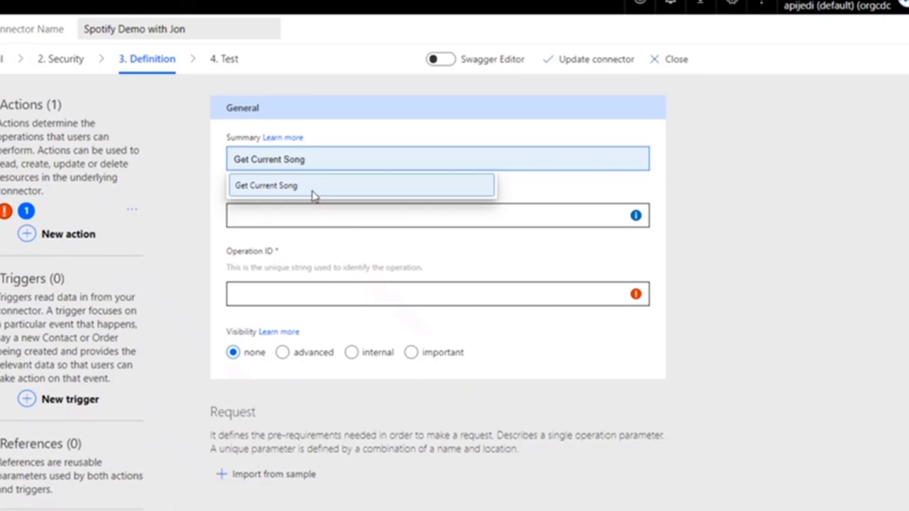
left_click(313, 186)
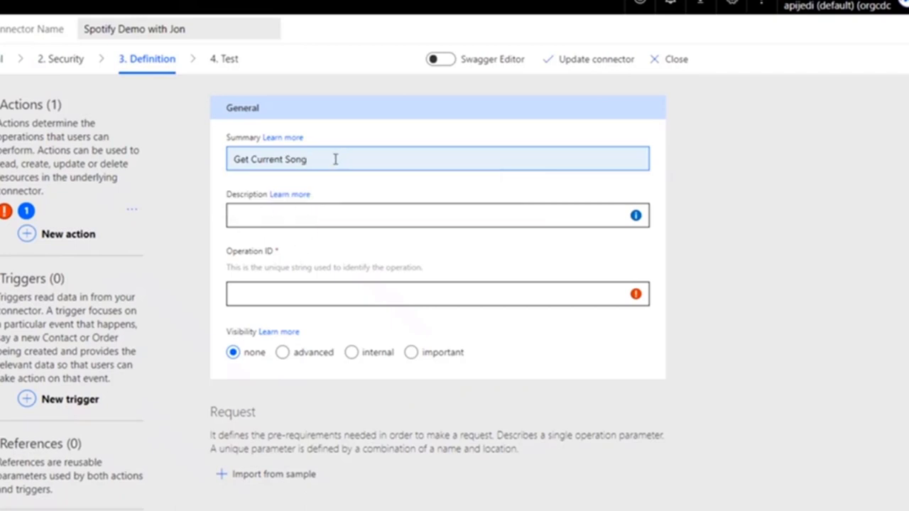
left_click_drag(335, 159, 202, 155)
left_click(259, 213)
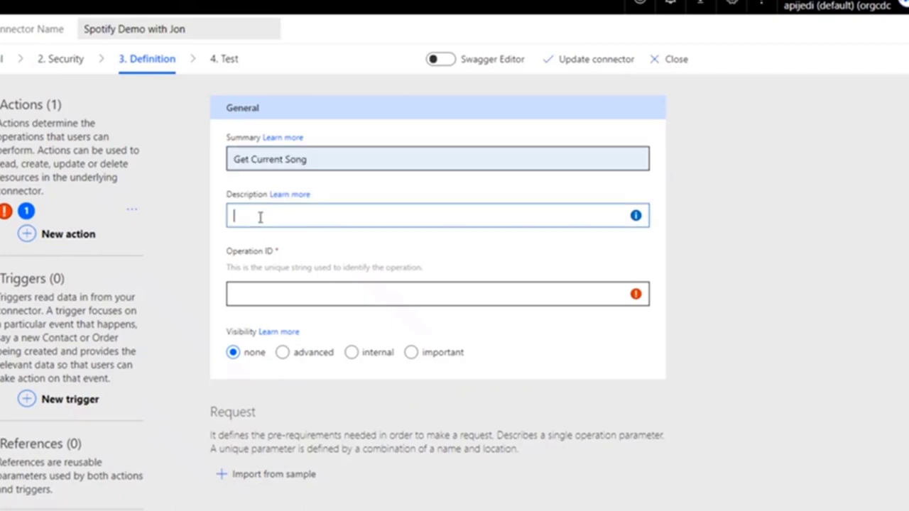
key("ctrl+v")
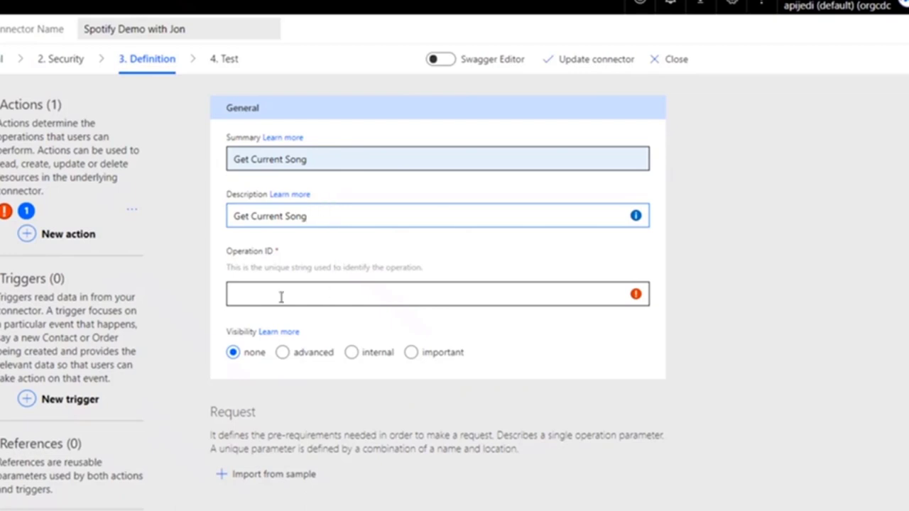
Step: Set the action's operation ID to GetCurrentSong by removing the spaces
left_click(262, 294)
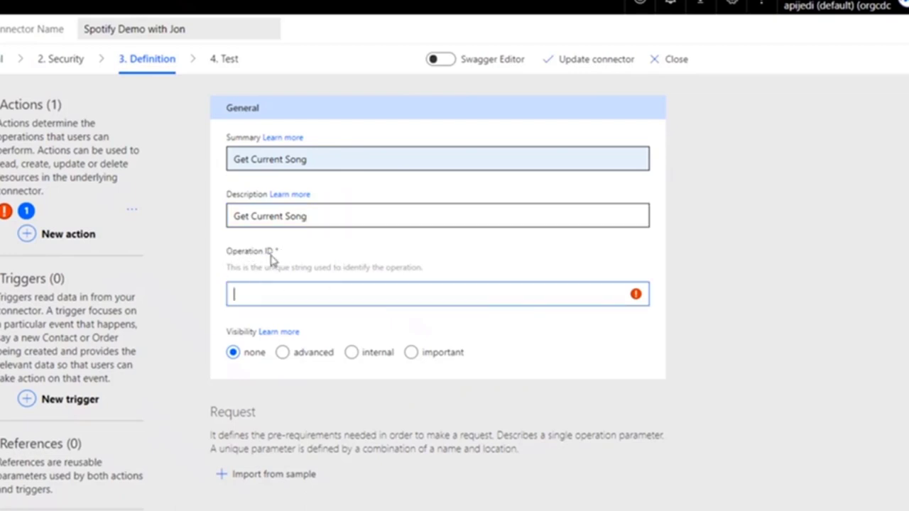
key("ctrl+v")
left_click(252, 294)
key("BackSpace")
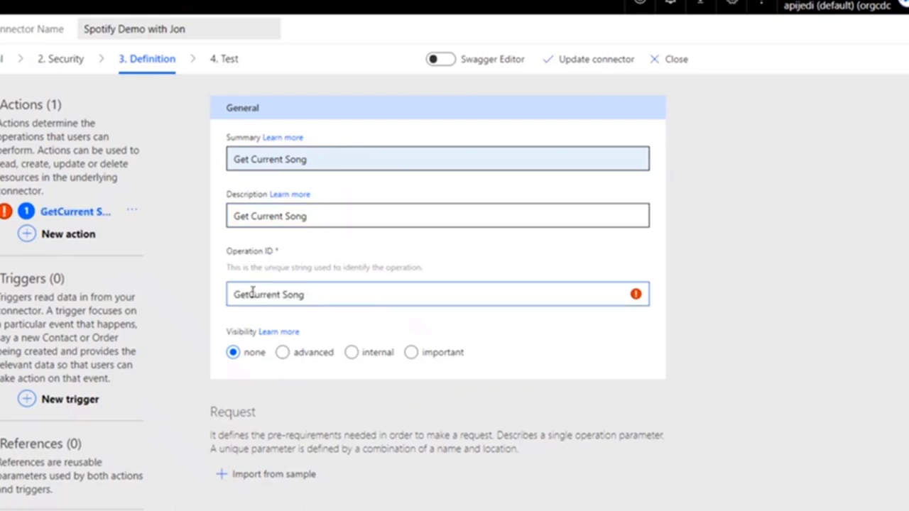
left_click(287, 294)
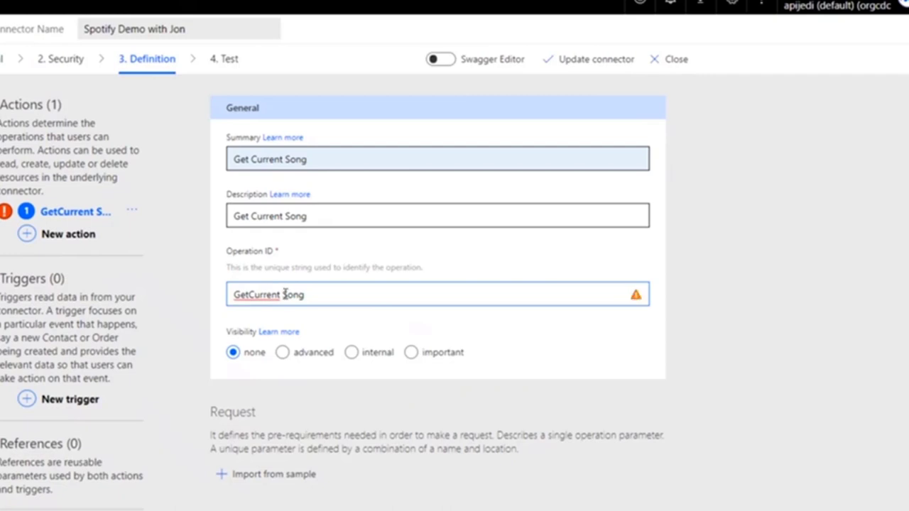
key("BackSpace")
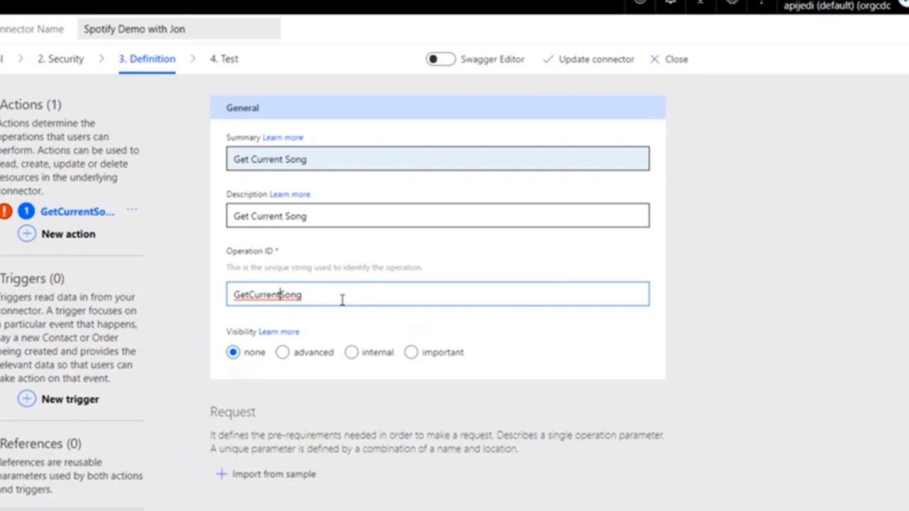
left_click(279, 295)
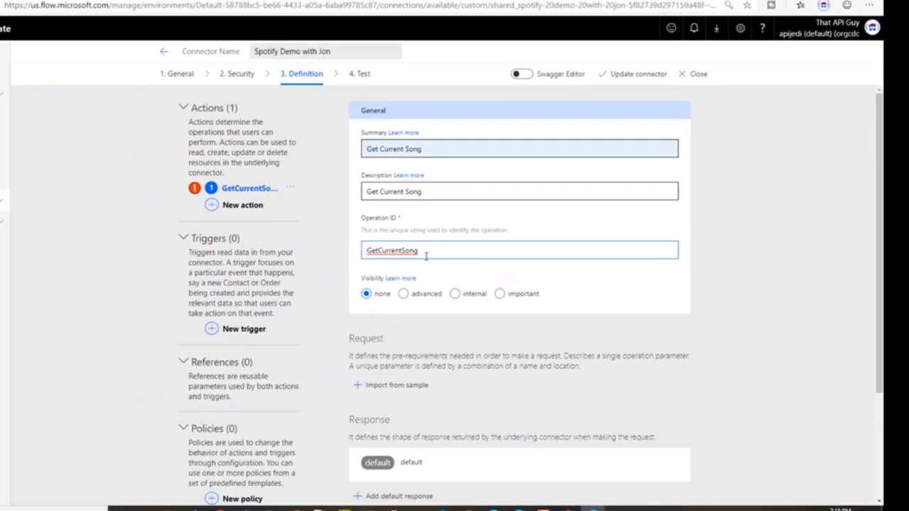
scroll(313, 309, "down", 3)
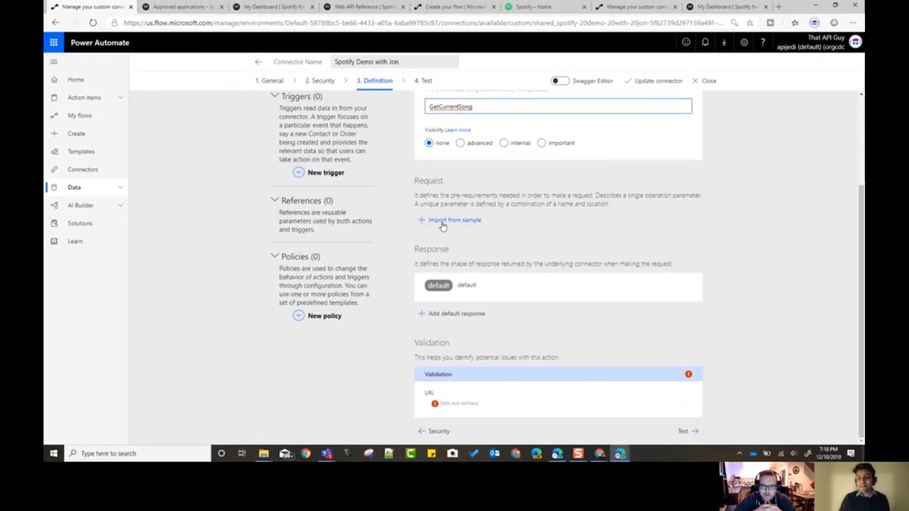
Step: Start importing the request from a sample with GET as the verb
left_click(444, 221)
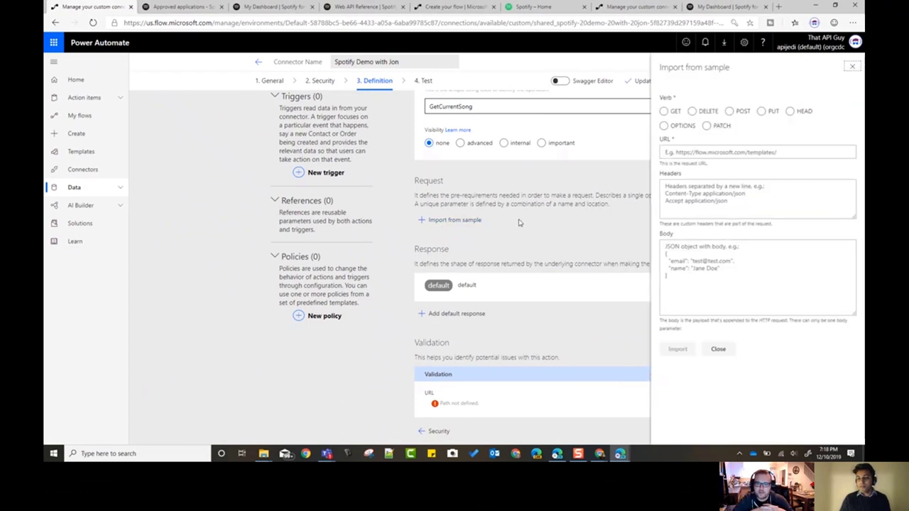
left_click(665, 112)
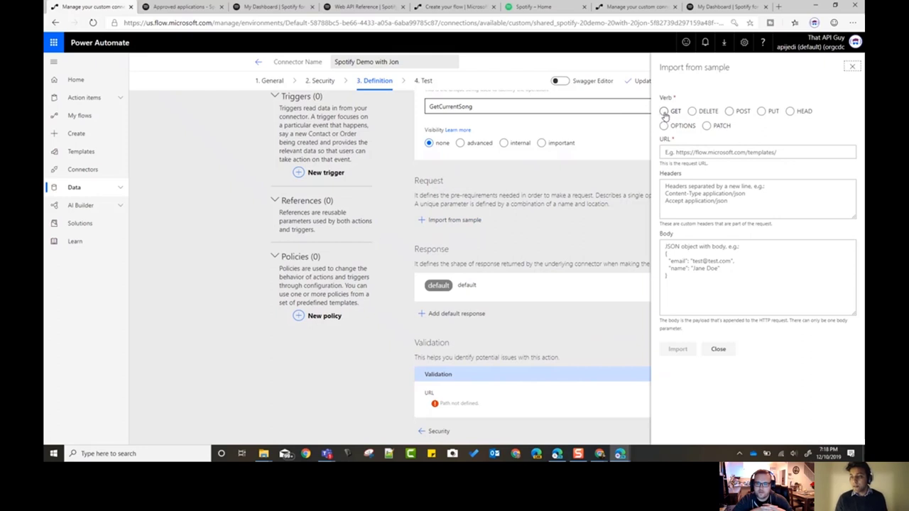
left_click(708, 10)
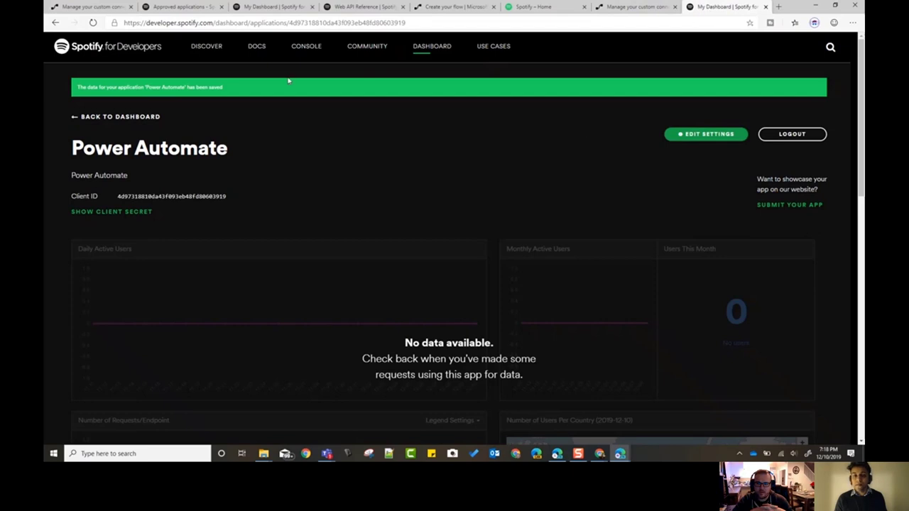
Step: Browse the Spotify Web API reference to the Player endpoints list
left_click(248, 53)
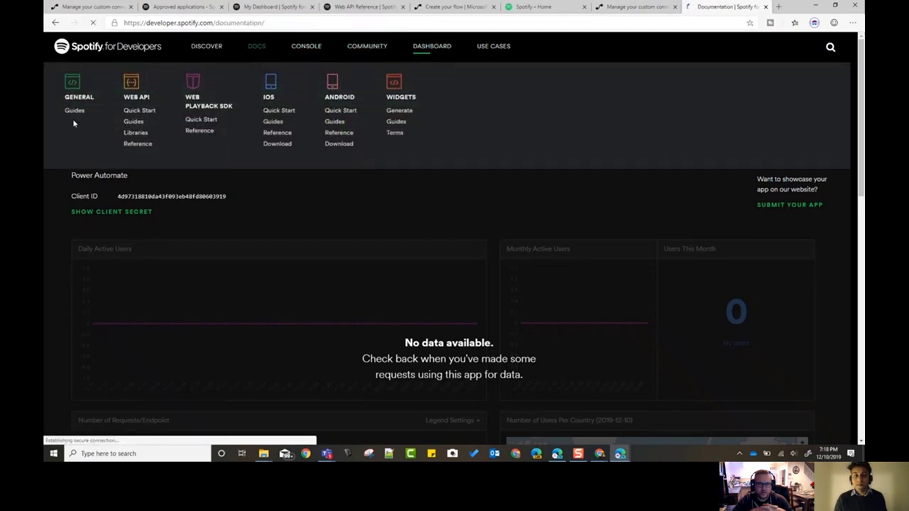
left_click(177, 341)
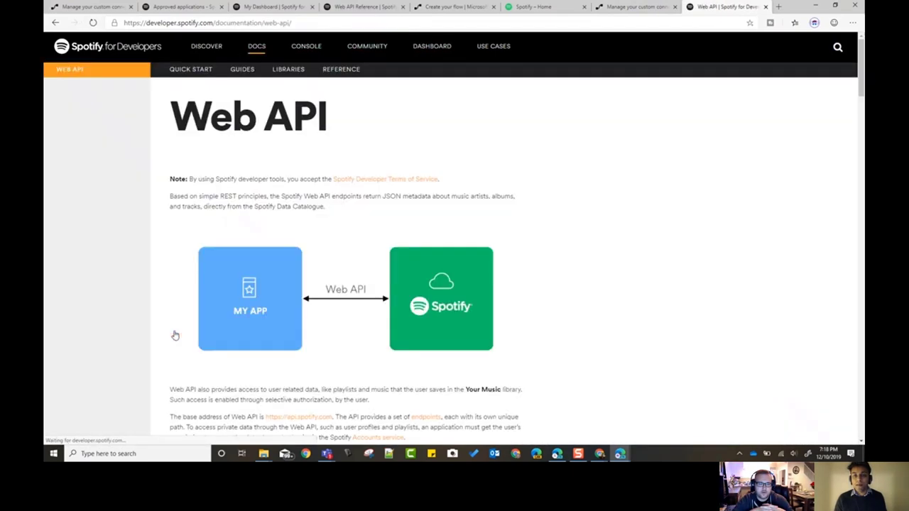
left_click(327, 69)
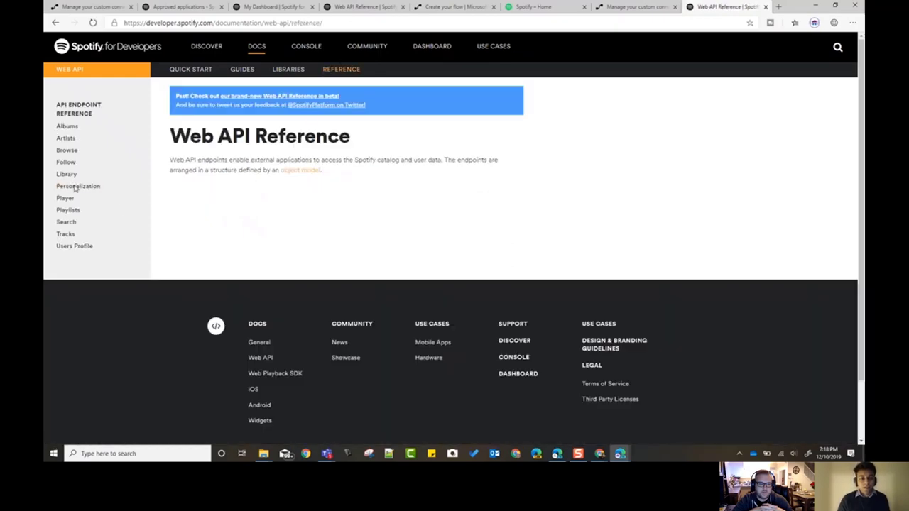
left_click(65, 198)
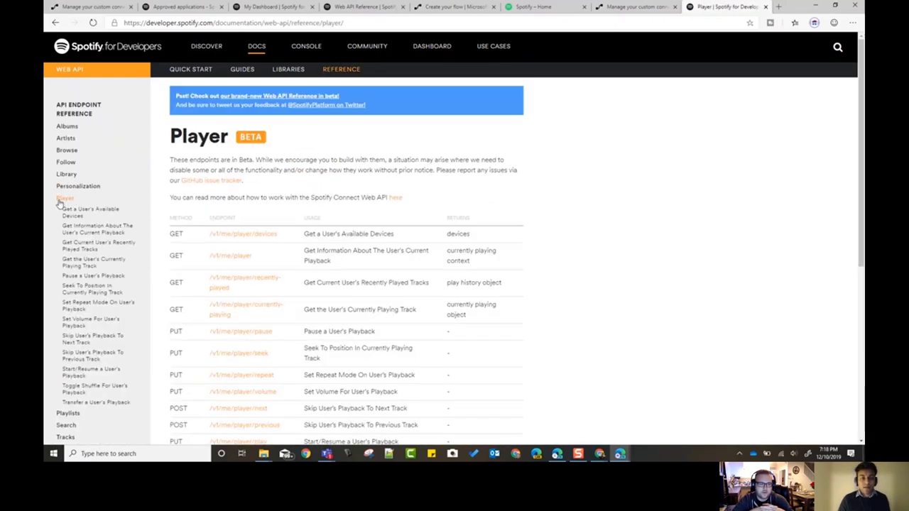
scroll(258, 325, "down", 2)
scroll(258, 325, "down", 2)
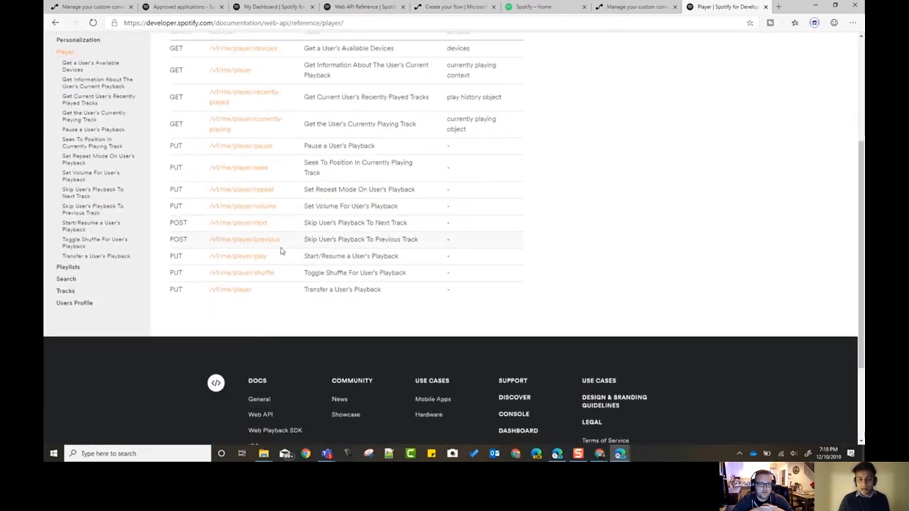
scroll(280, 250, "up", 4)
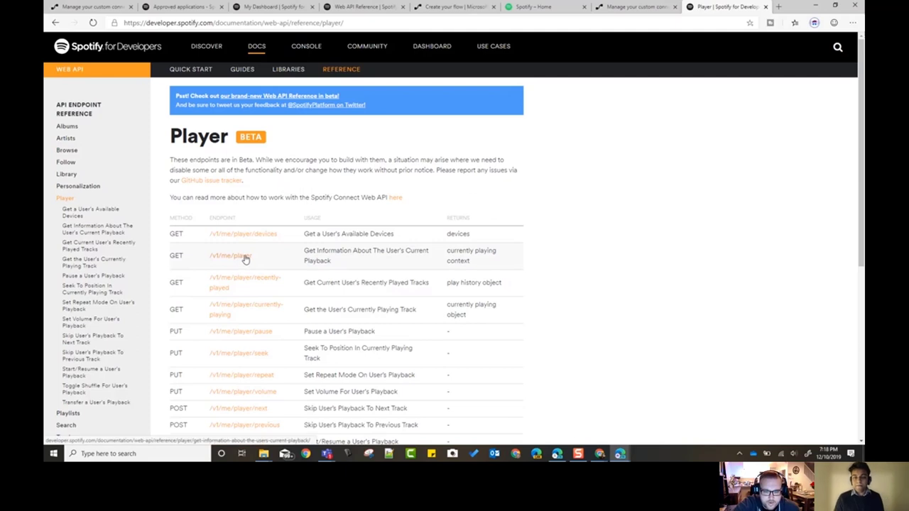
Step: Grab the Get the User's Currently Playing Track endpoint URL and return to the sample import's URL field
left_click(259, 311)
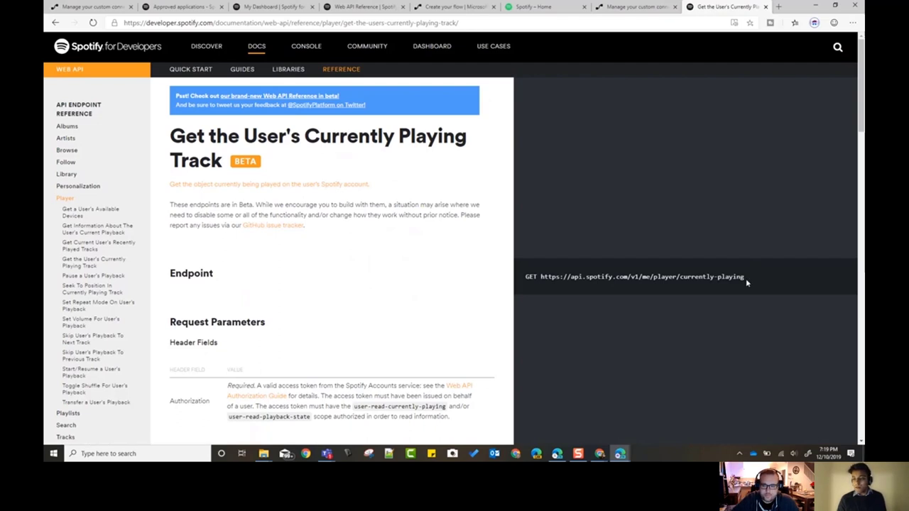
left_click_drag(746, 277, 554, 277)
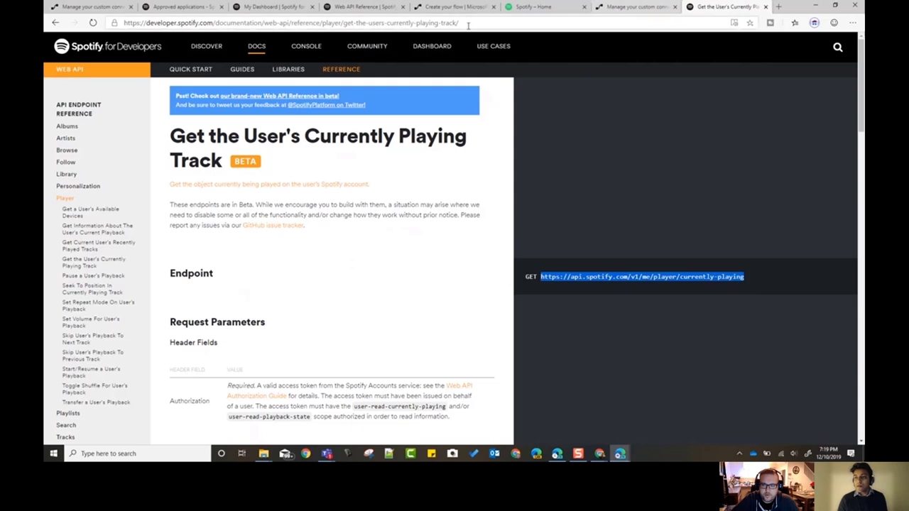
key("ctrl+Tab")
left_click(687, 155)
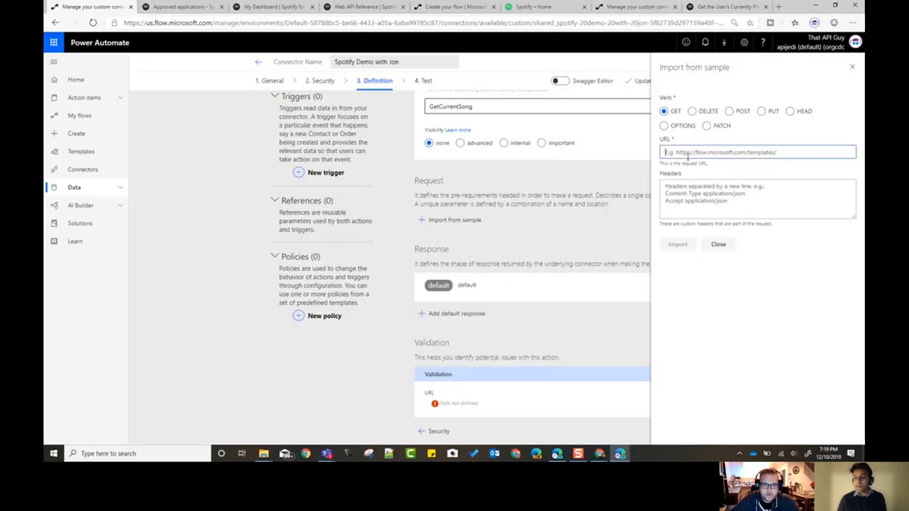
type("https://api.spotify.com/v1/me/player/currently-playing")
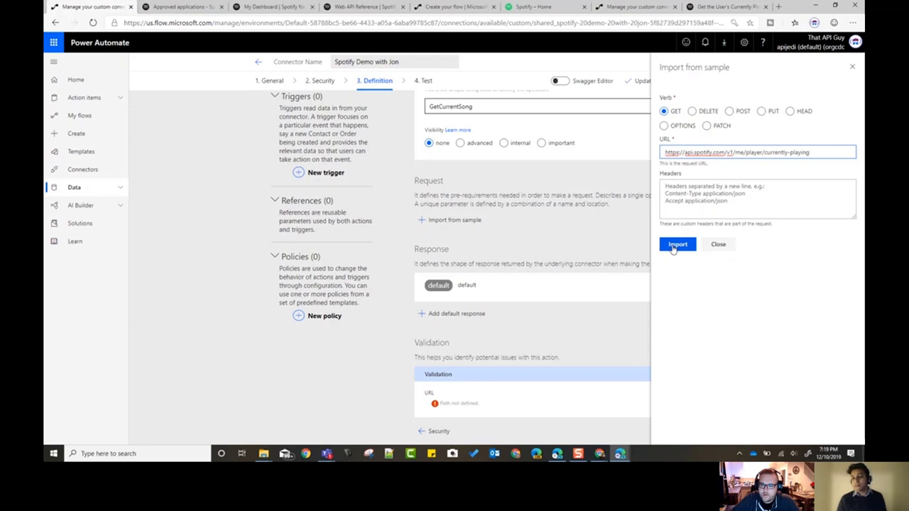
left_click(677, 245)
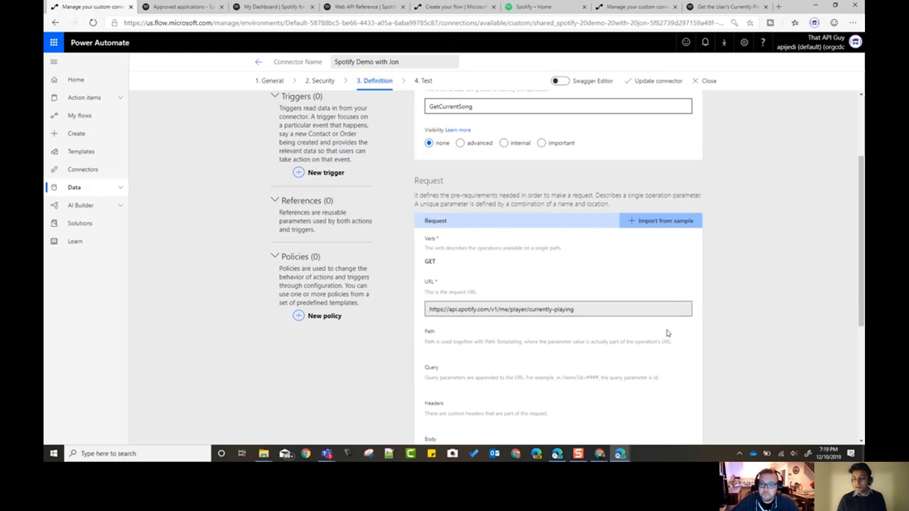
scroll(603, 355, "down", 3)
scroll(620, 320, "up", 4)
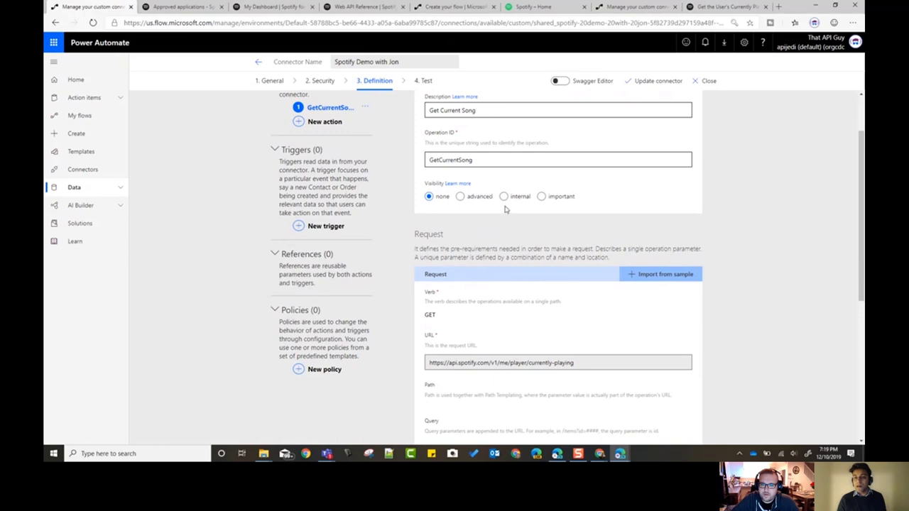
scroll(511, 213, "up", 1)
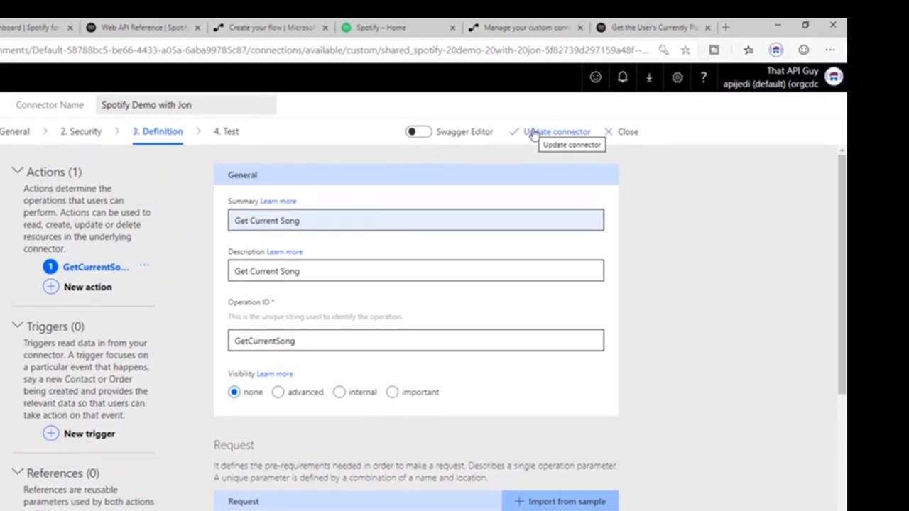
left_click(643, 83)
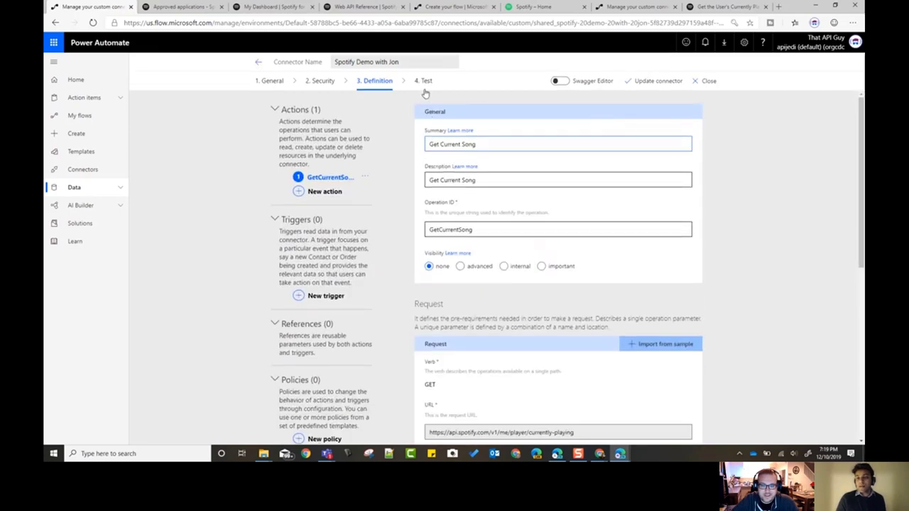
Step: Open the connector's 4. Test step and start a new Spotify connection to bring up authorization
left_click(424, 81)
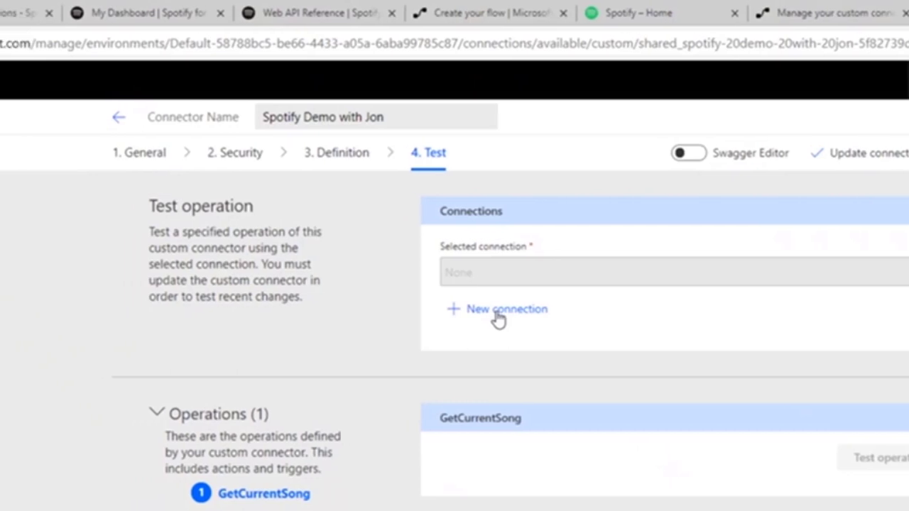
left_click(463, 318)
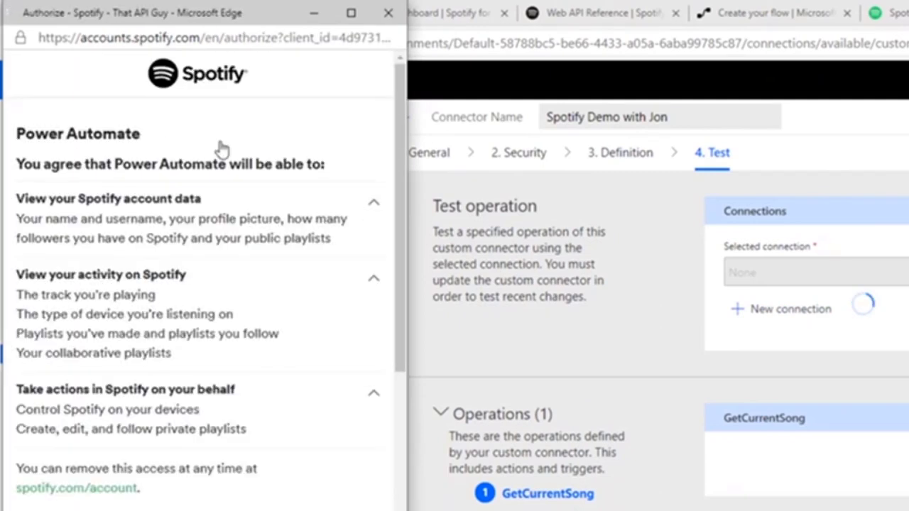
Step: Maximize the Spotify authorization popup, review the requested scopes, and agree to grant Power Automate access
left_click_drag(408, 497, 908, 497)
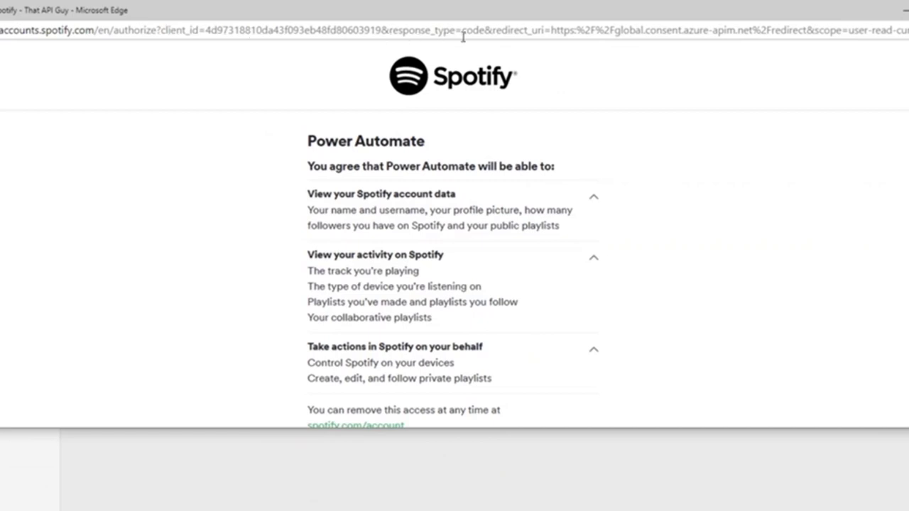
left_click_drag(585, 32, 908, 49)
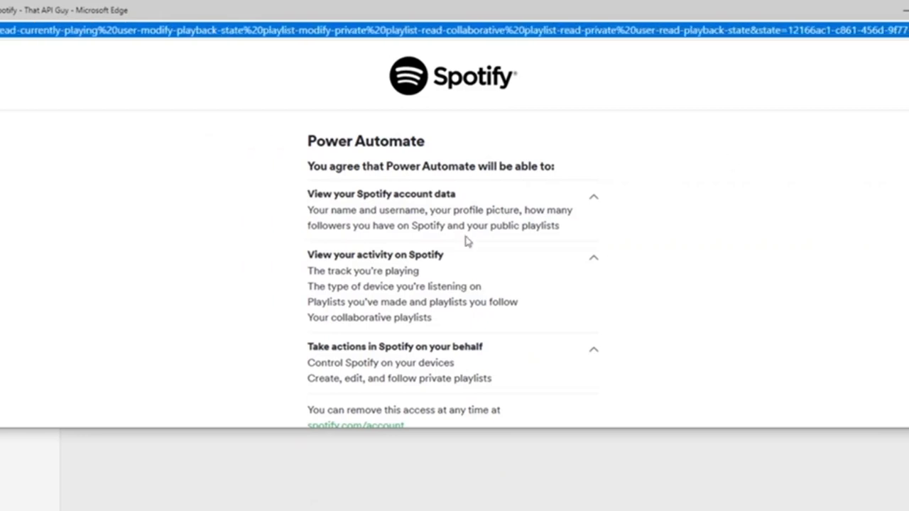
scroll(466, 241, "down", 2)
scroll(466, 241, "down", 1)
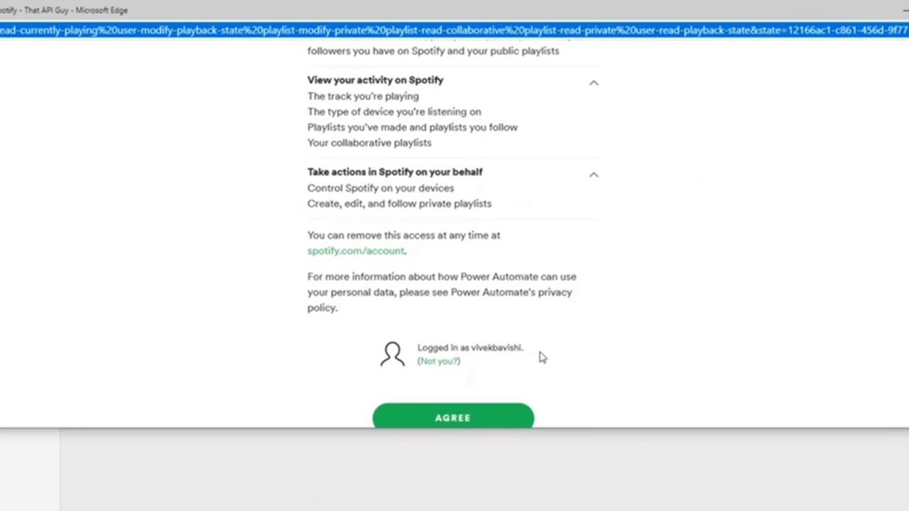
scroll(541, 357, "down", 1)
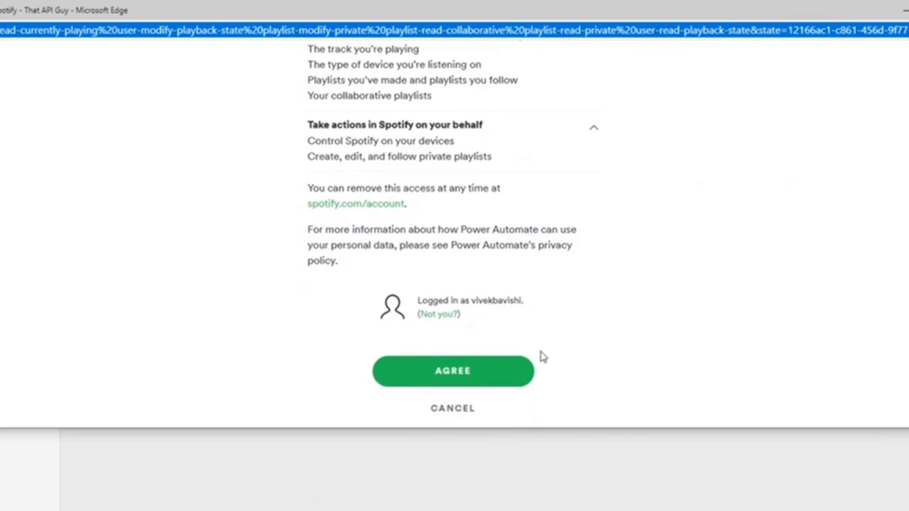
left_click(509, 381)
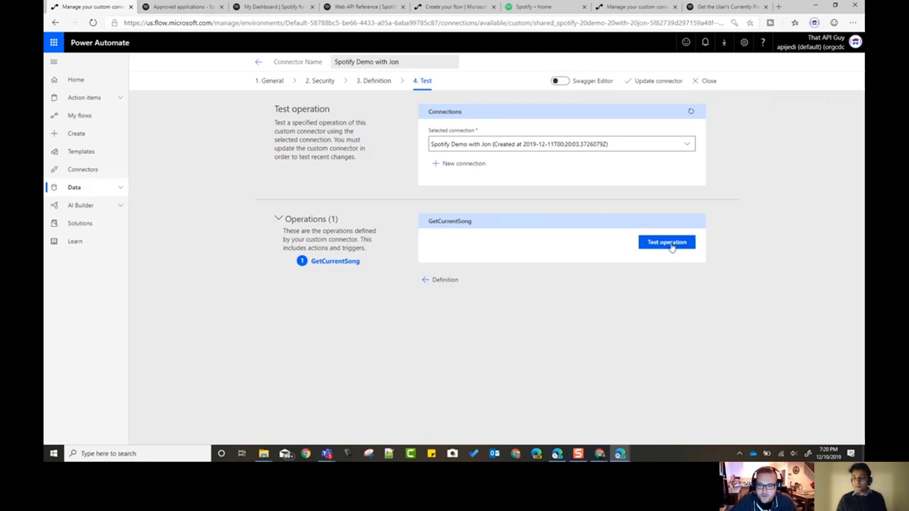
Step: Check the currently playing song and run the GetCurrentSong test operation
left_click(543, 7)
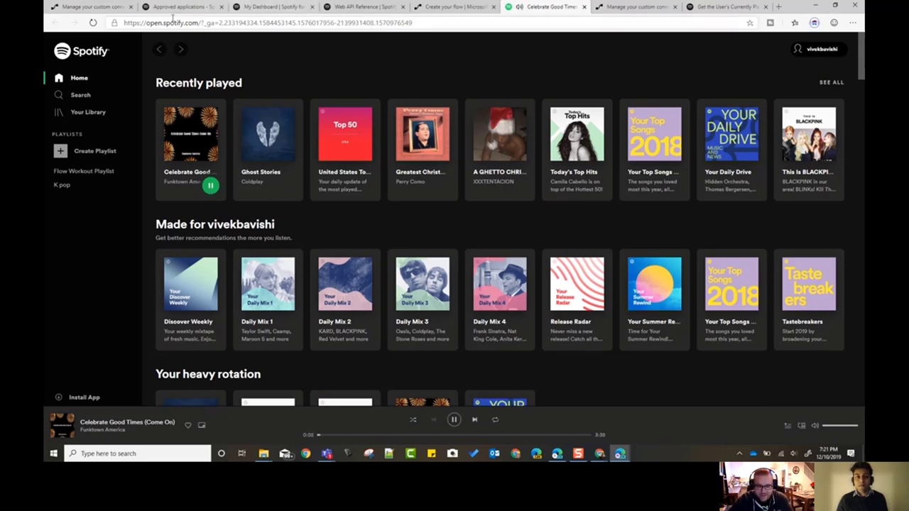
left_click(115, 11)
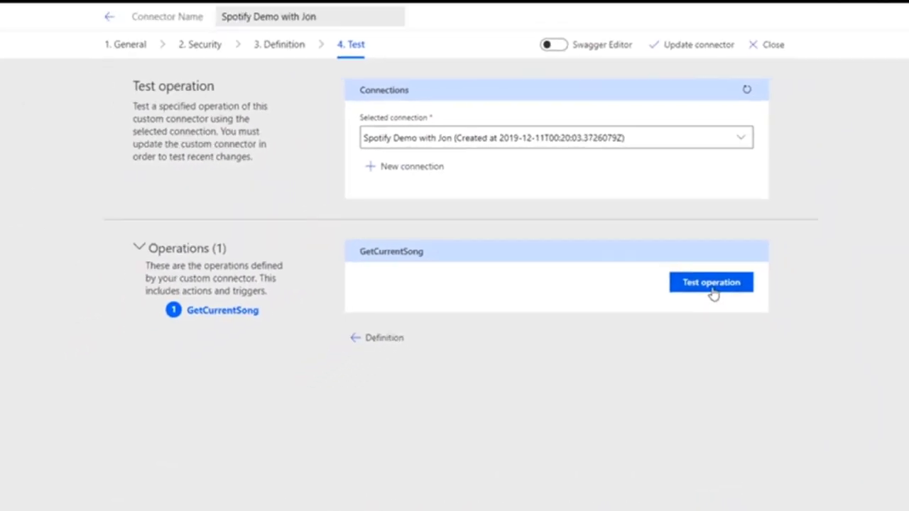
left_click(666, 243)
scroll(631, 327, "down", 2)
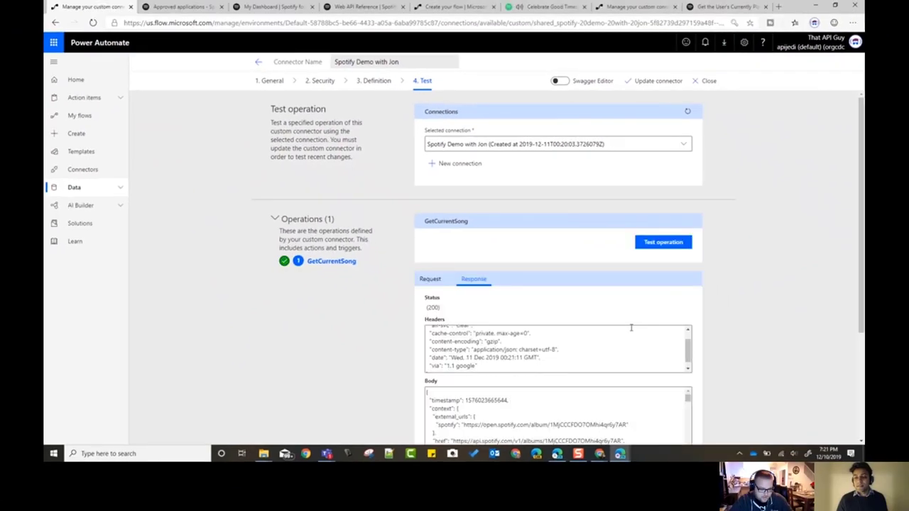
scroll(643, 369, "down", 3)
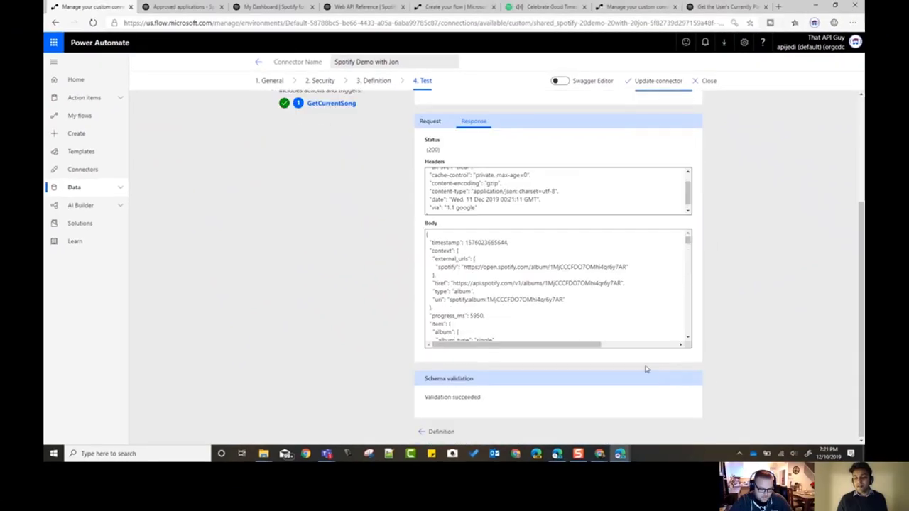
Step: Pause the playing song in the Spotify web player and return to the connector test
left_click(536, 8)
left_click(454, 420)
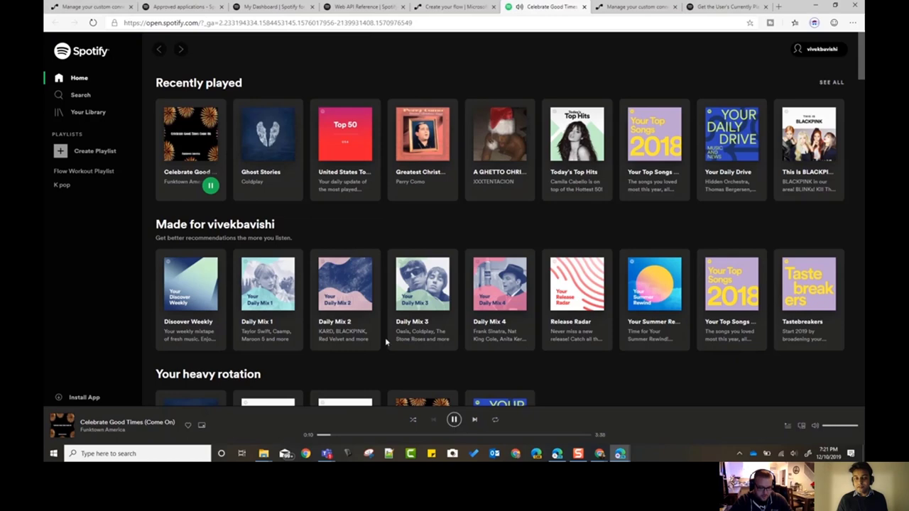
left_click(100, 9)
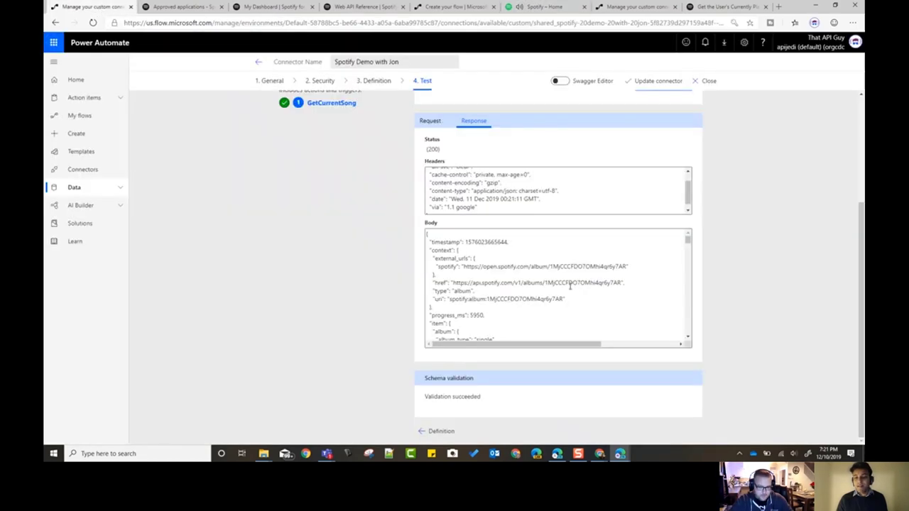
Step: Review the response body and rerun GetCurrentSong with playback paused, getting status 200
scroll(720, 180, "up", 2)
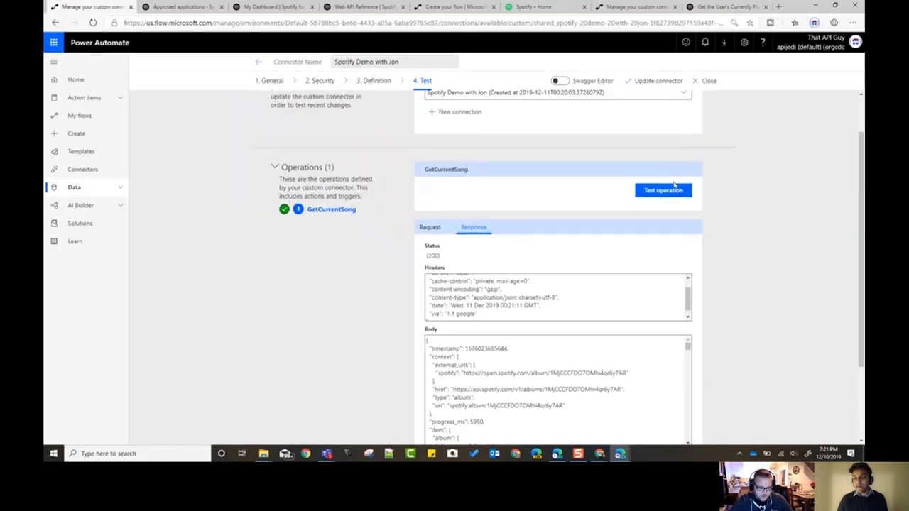
scroll(603, 371, "down", 3)
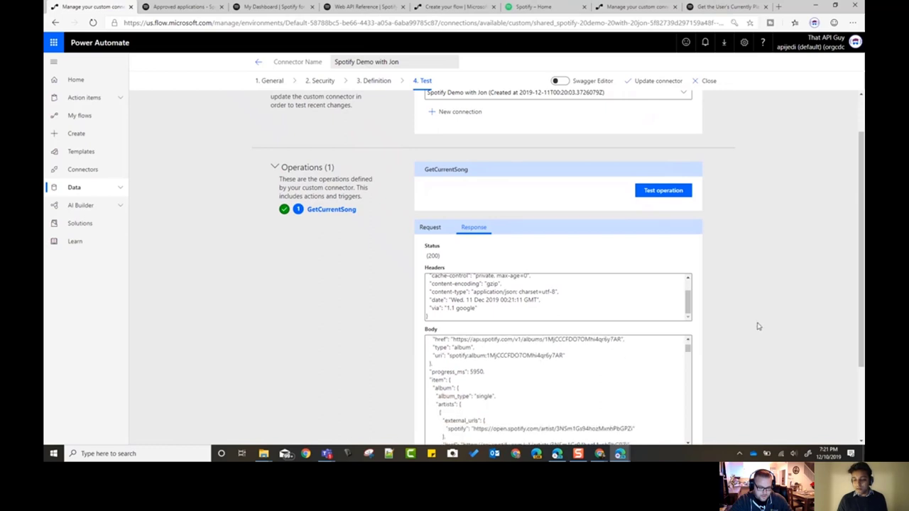
scroll(731, 324, "down", 2)
scroll(603, 283, "down", 3)
scroll(603, 284, "down", 1)
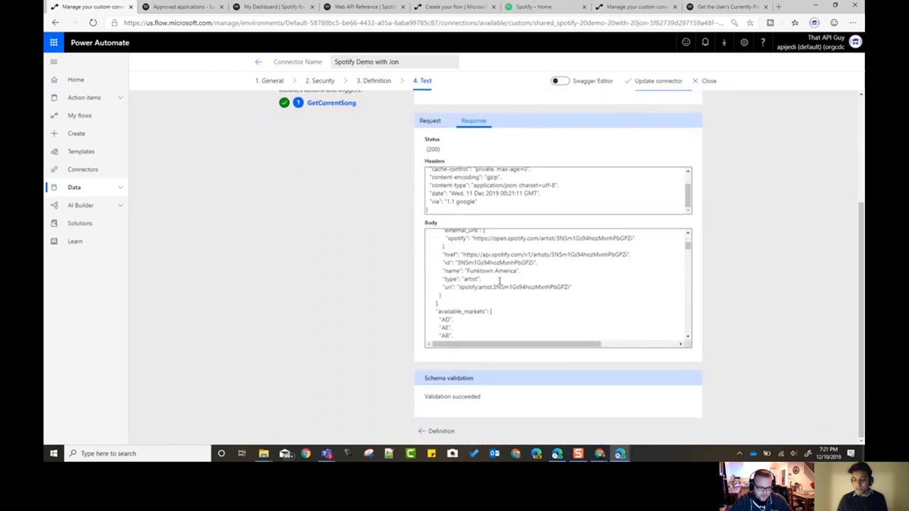
scroll(495, 274, "down", 15)
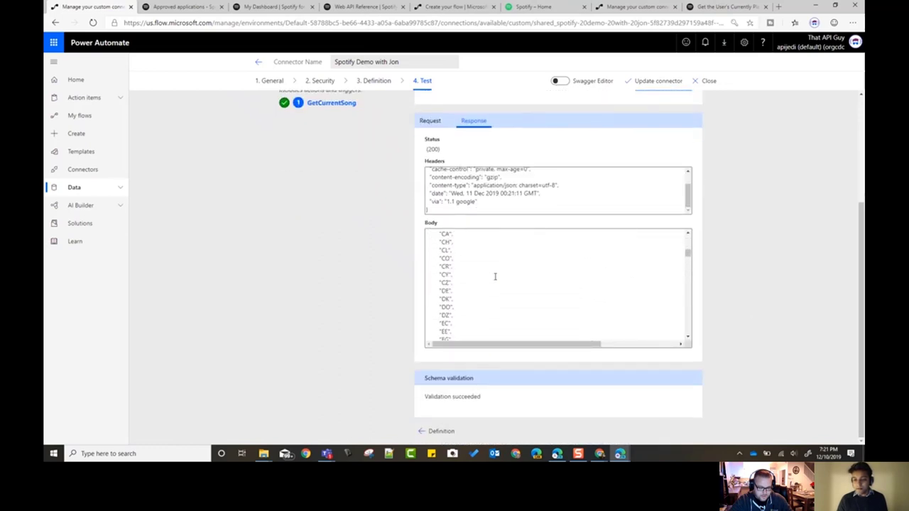
scroll(494, 276, "down", 5)
scroll(495, 276, "up", 3)
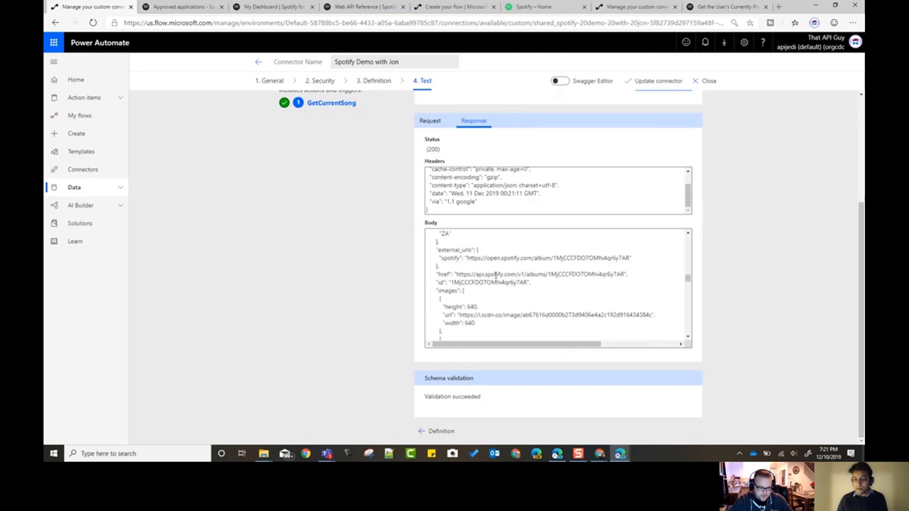
scroll(495, 275, "down", 2)
scroll(495, 275, "up", 1)
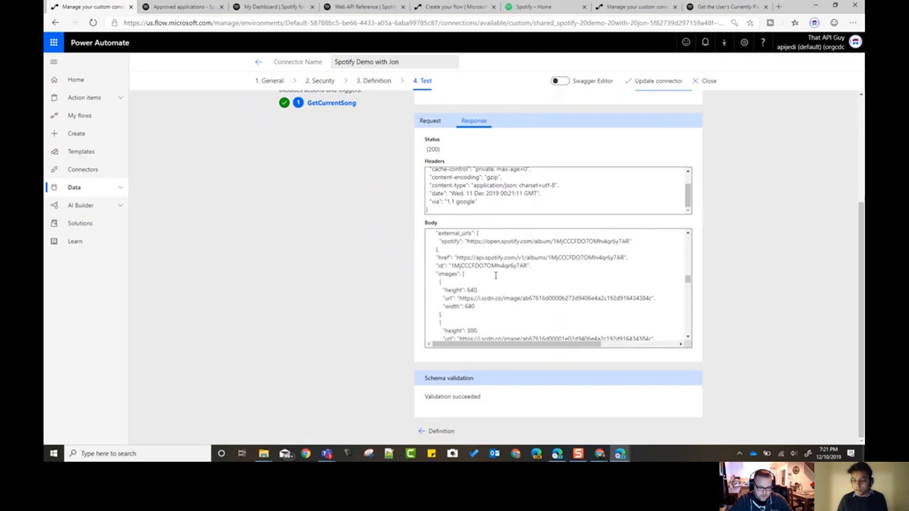
scroll(494, 275, "down", 2)
scroll(495, 276, "down", 2)
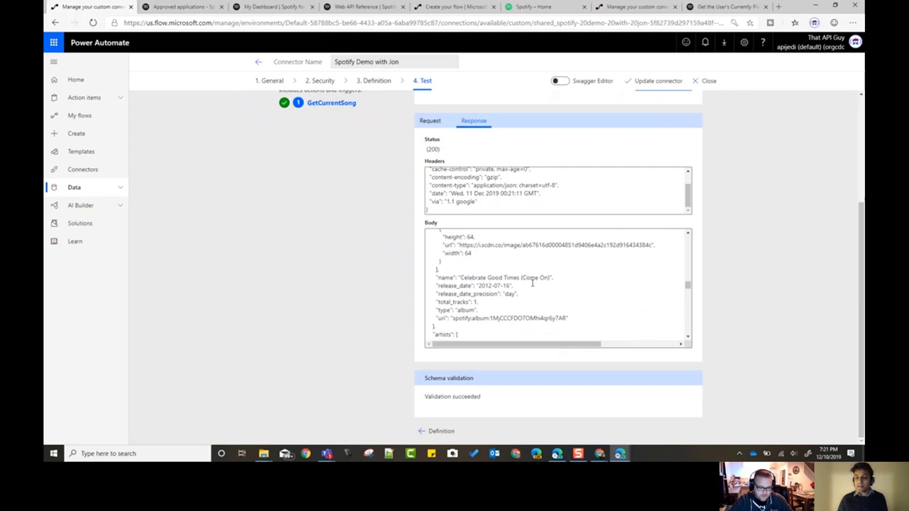
scroll(530, 288, "down", 2)
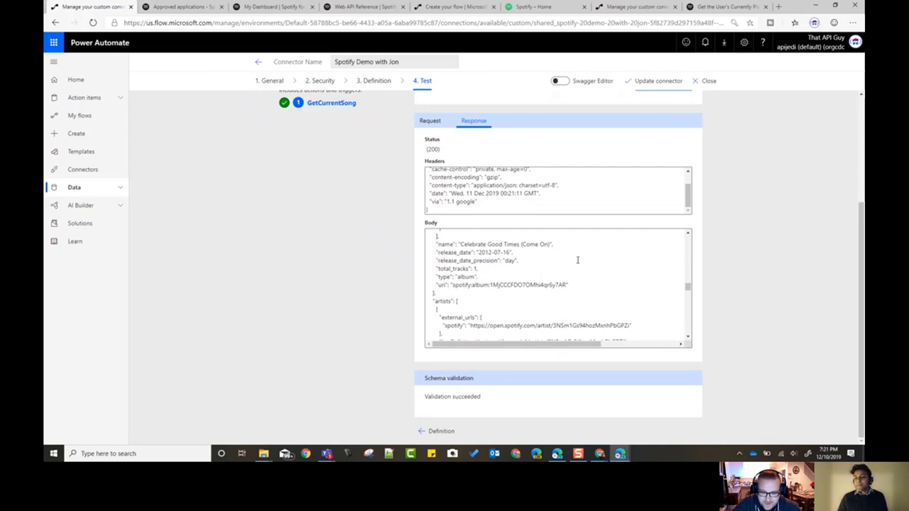
scroll(734, 207, "up", 3)
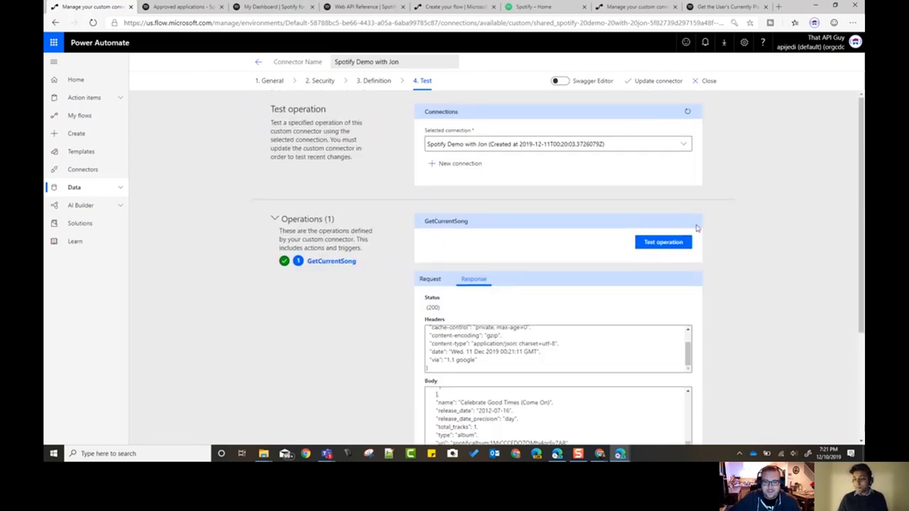
left_click(673, 245)
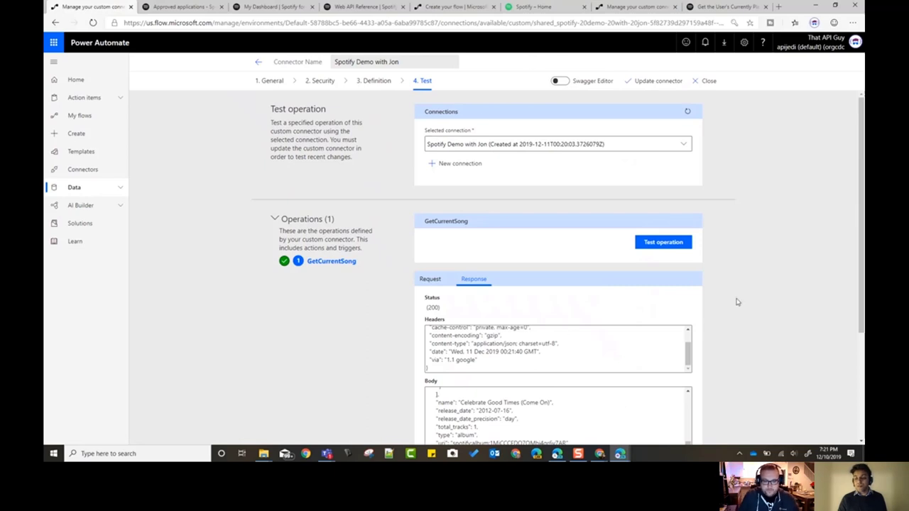
scroll(738, 300, "down", 3)
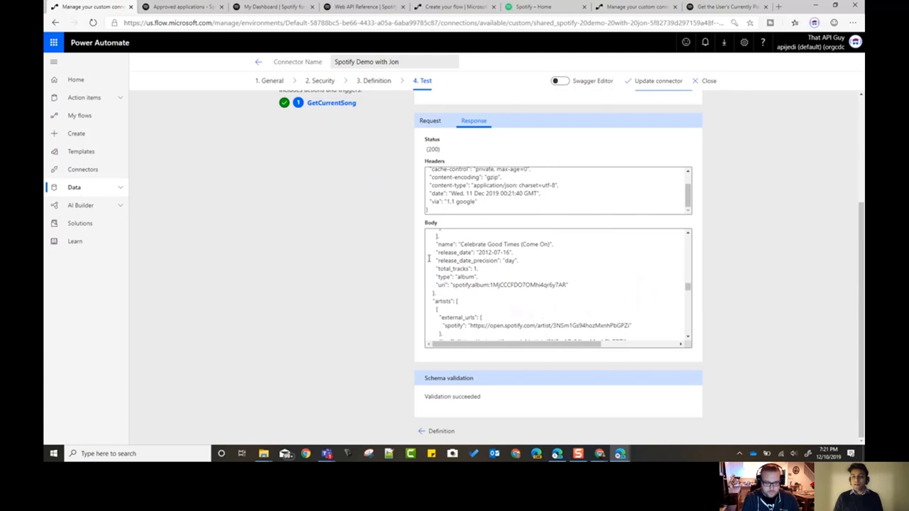
Step: In the Spotify Web API docs, open the Library and then the Playlists endpoint reference
left_click(712, 9)
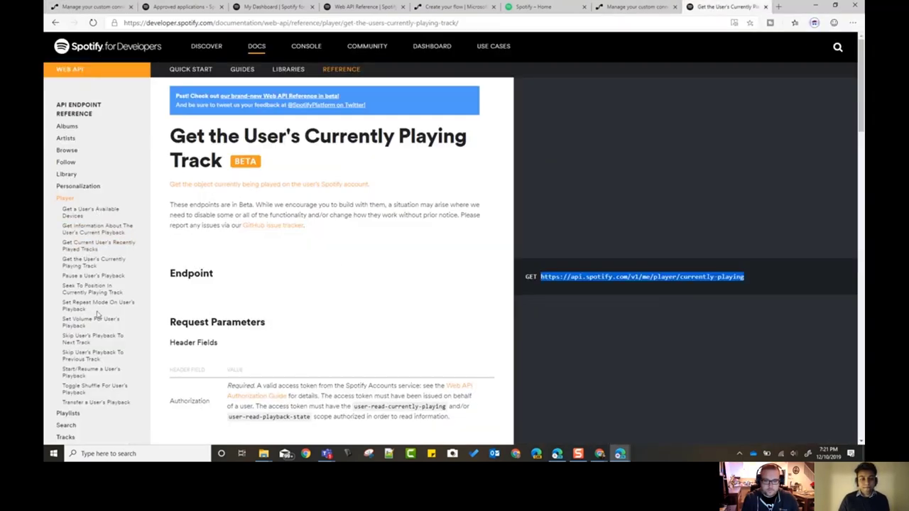
left_click(66, 174)
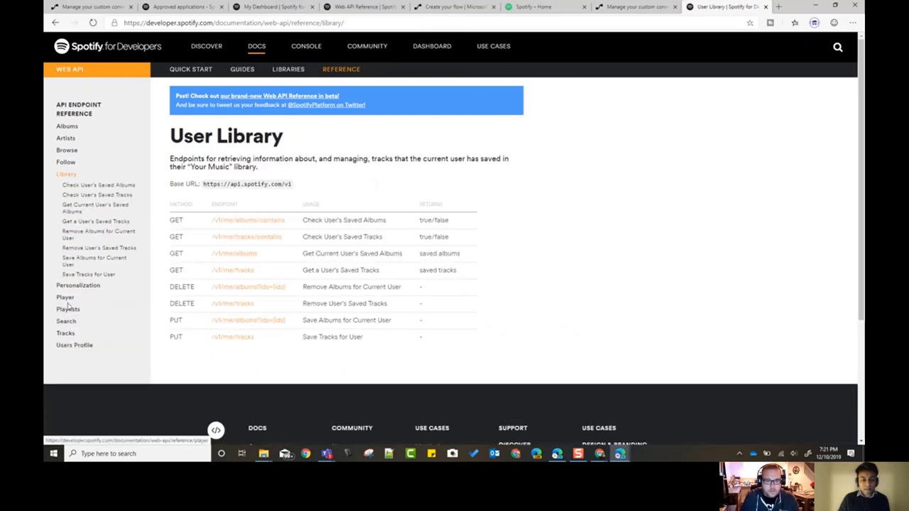
left_click(68, 309)
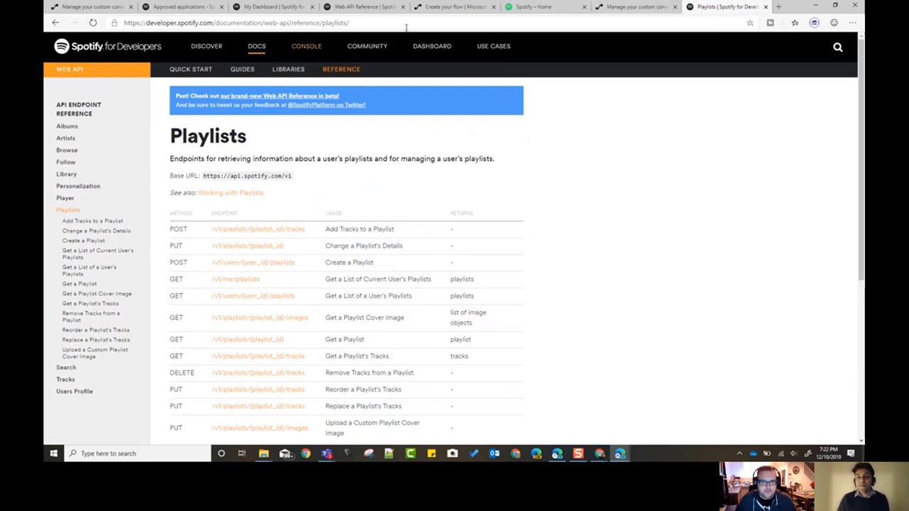
Step: Start a new flow with the built-in Manually trigger a flow trigger
left_click(613, 9)
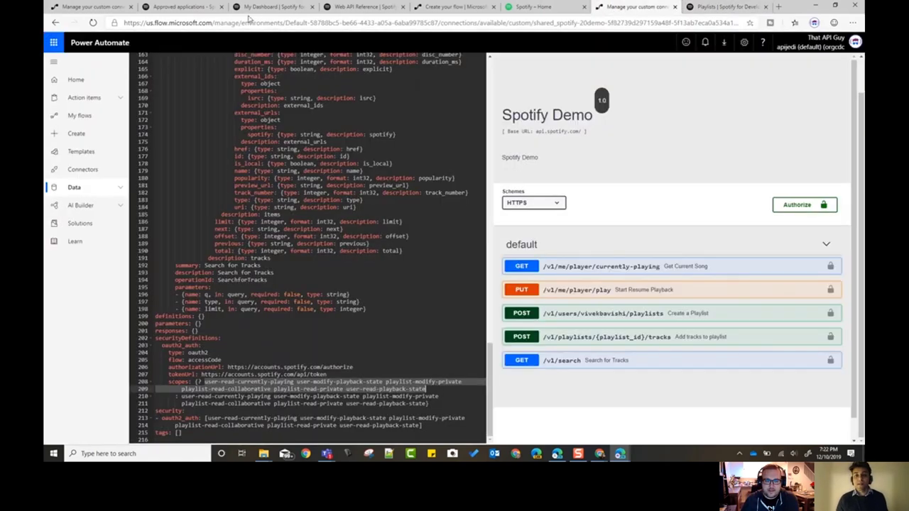
left_click(455, 8)
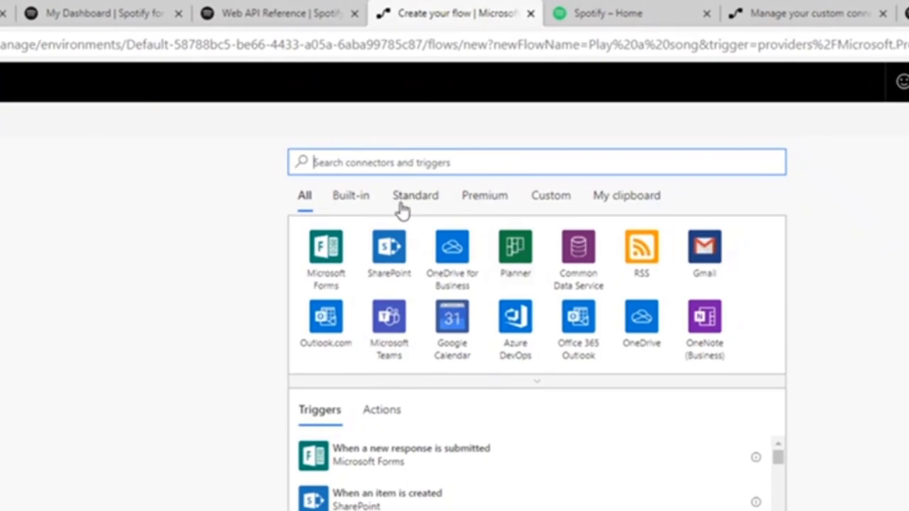
left_click(348, 197)
left_click(383, 249)
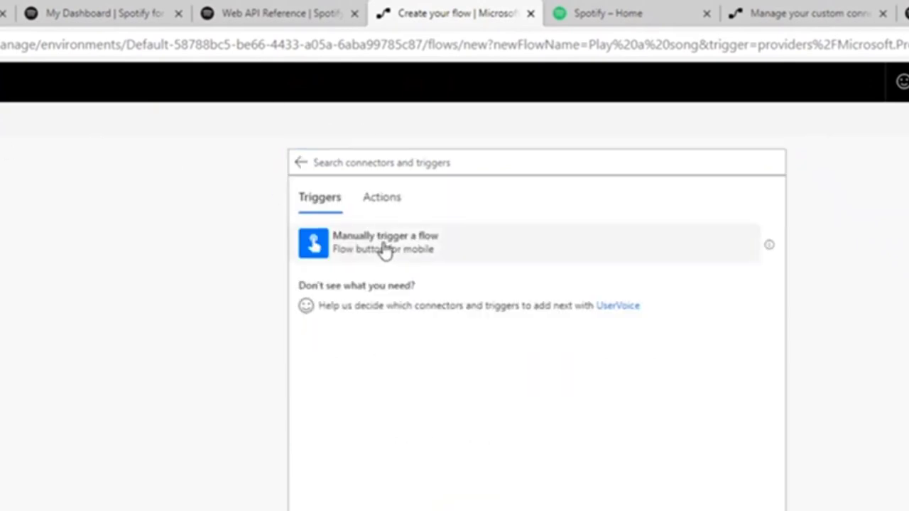
left_click(385, 247)
Step: Add a new step and pick the Spotify Demo with Jon connector via a 'spotify' search
left_click(467, 299)
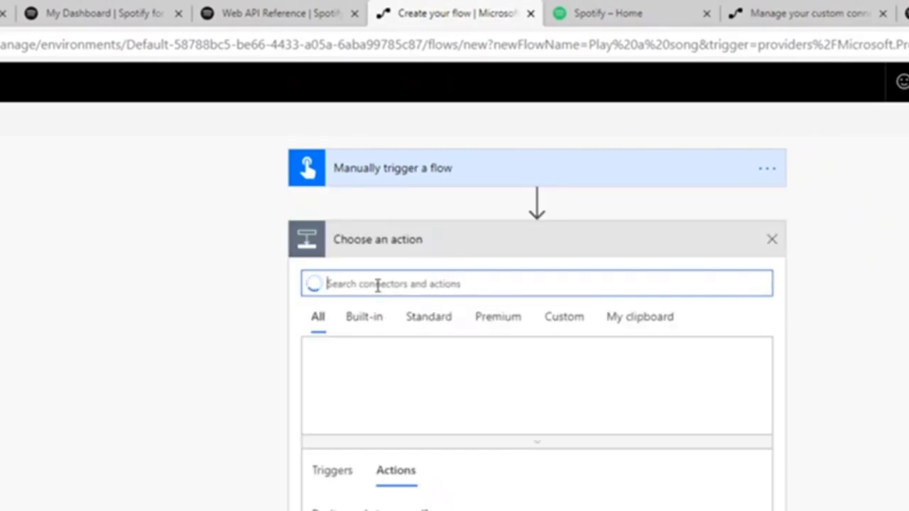
type("spotify")
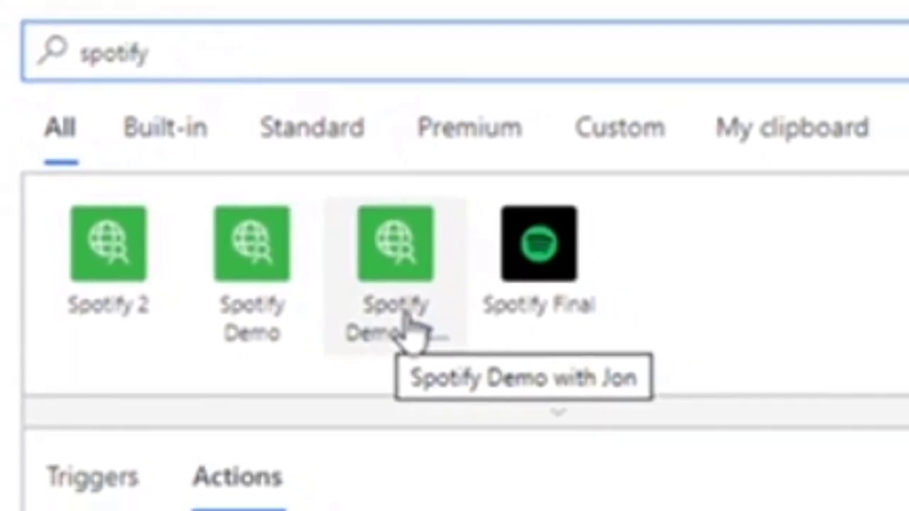
left_click(448, 348)
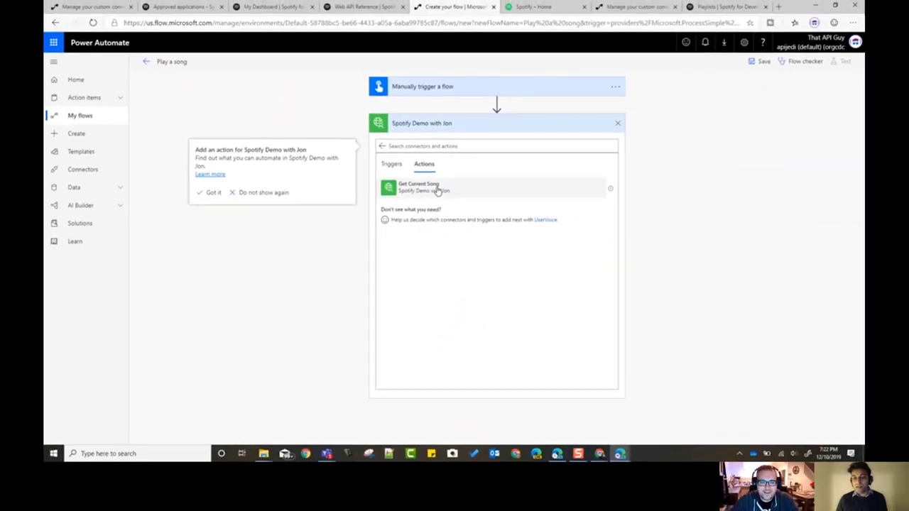
Step: Add Get Current Song with a signed-in connection, rename the flow 'Get song', and save
left_click(438, 188)
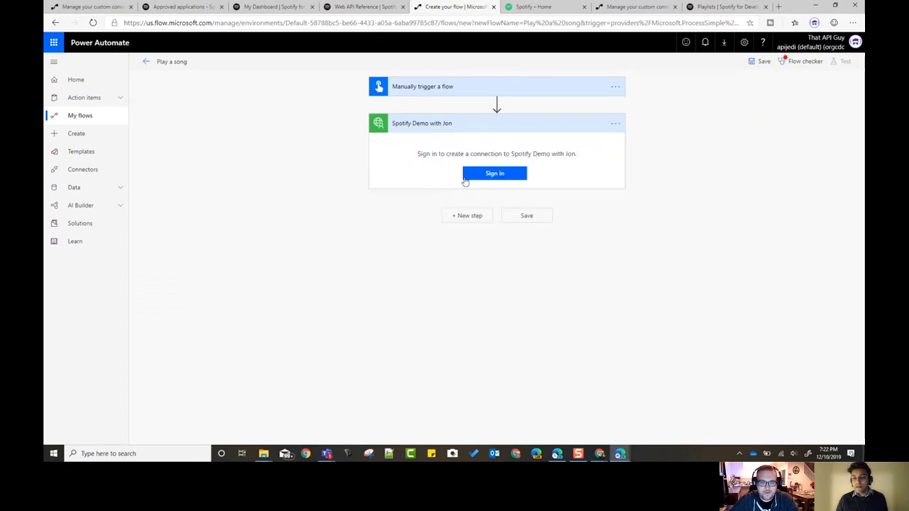
left_click(496, 174)
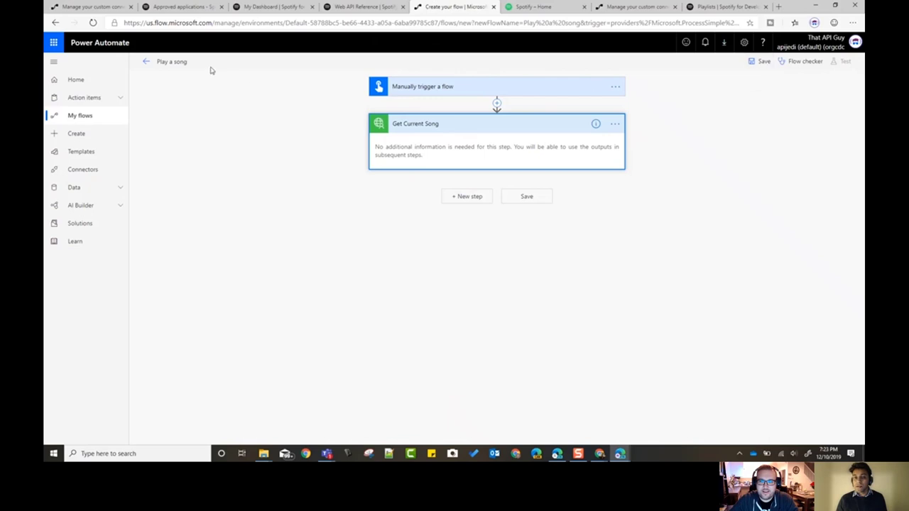
left_click(177, 63)
type("Get")
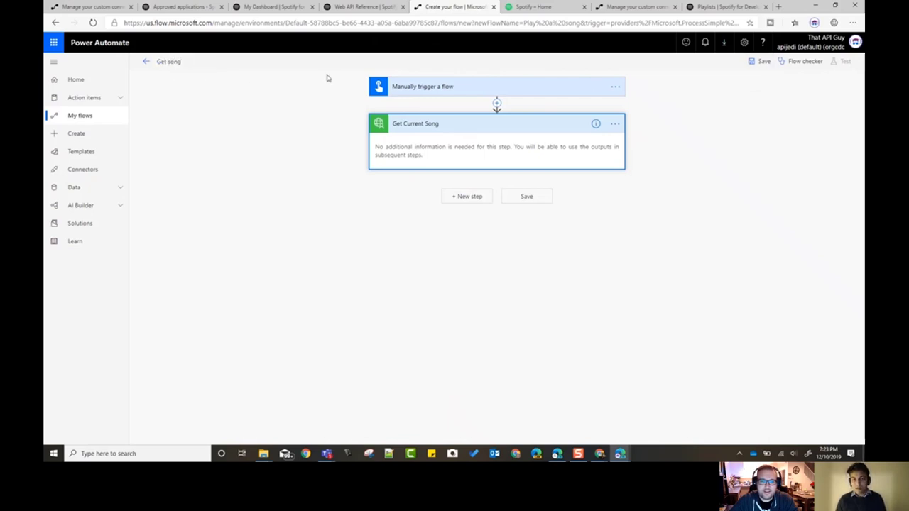
left_click(761, 62)
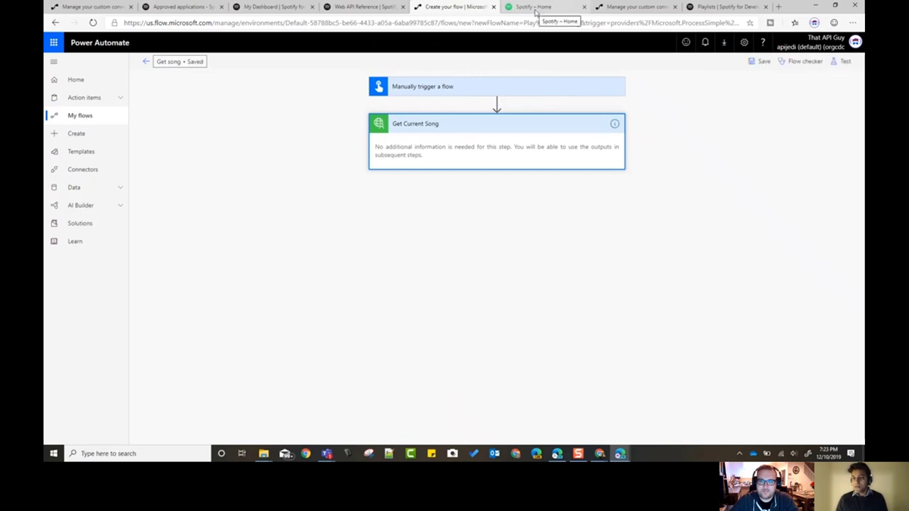
Step: Start playing Celebrate Good Times in the Spotify web player
left_click(535, 8)
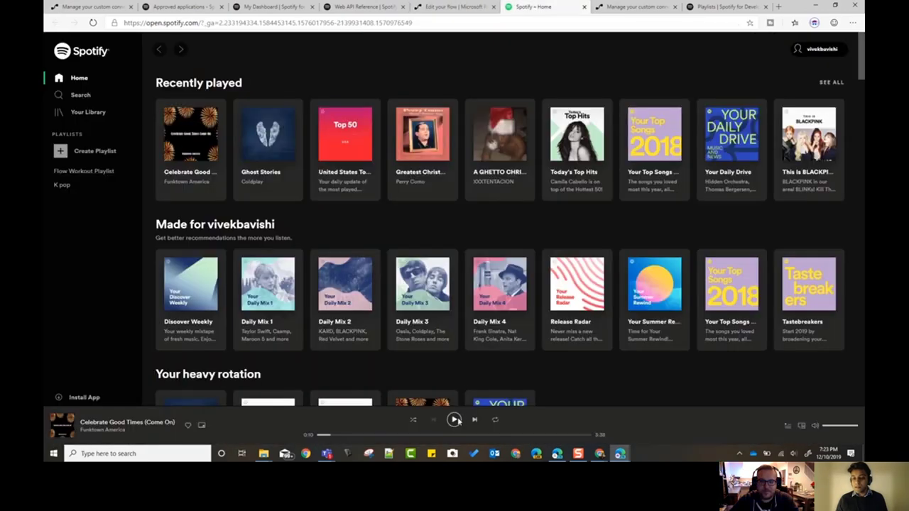
left_click(454, 419)
left_click(448, 6)
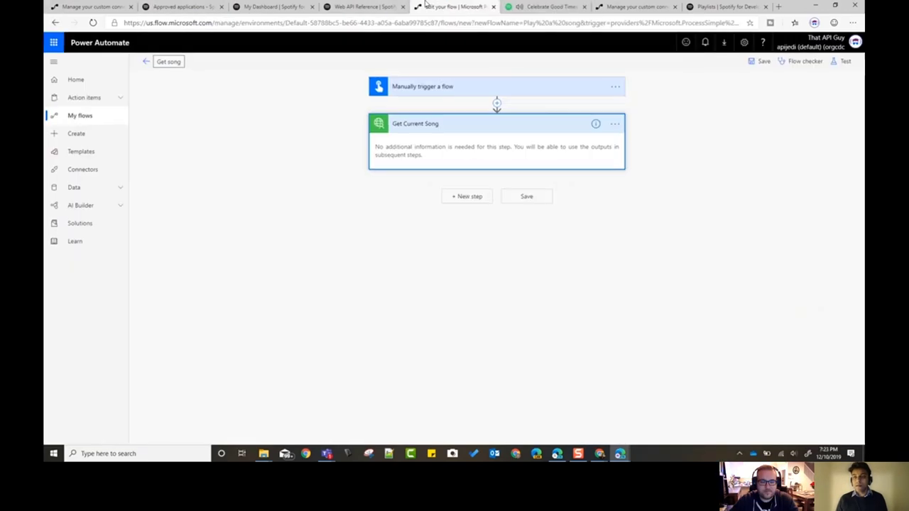
Step: Test the Get song flow with a manual trigger: Save & Test, Continue, Run flow, Done
left_click(845, 62)
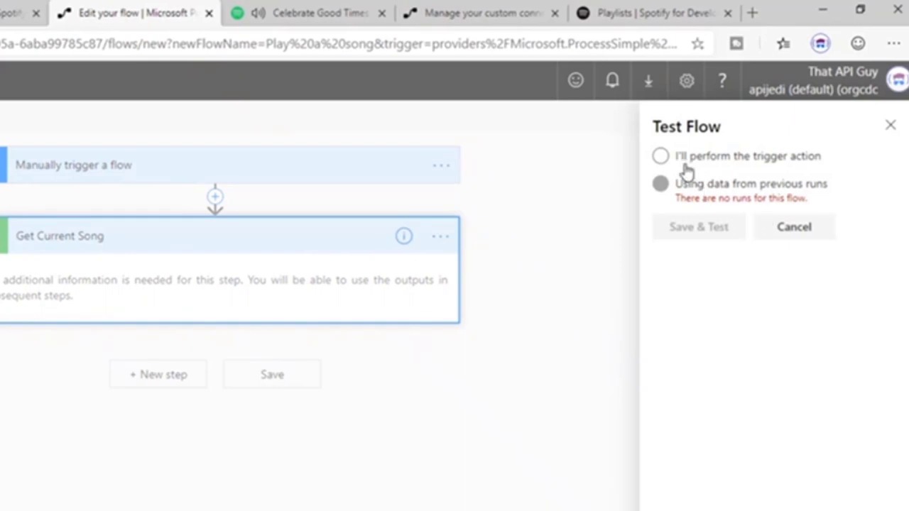
left_click(683, 160)
left_click(699, 224)
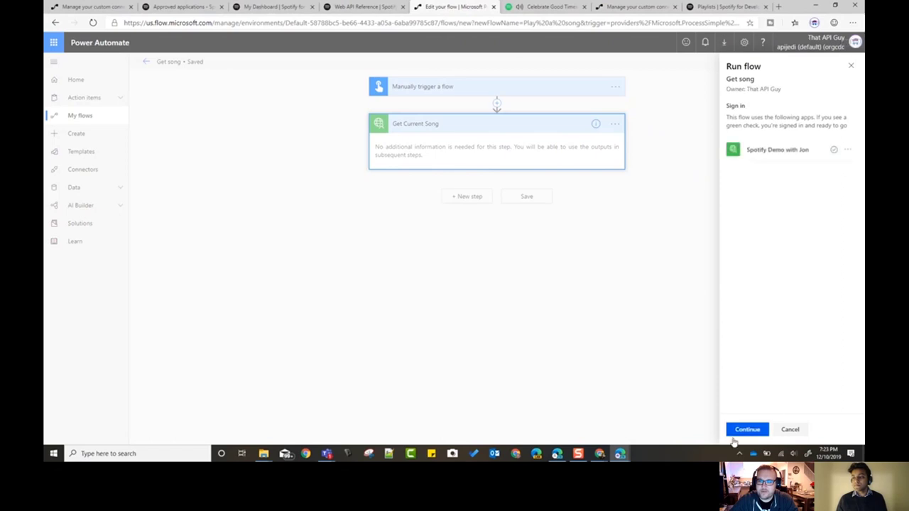
left_click(751, 430)
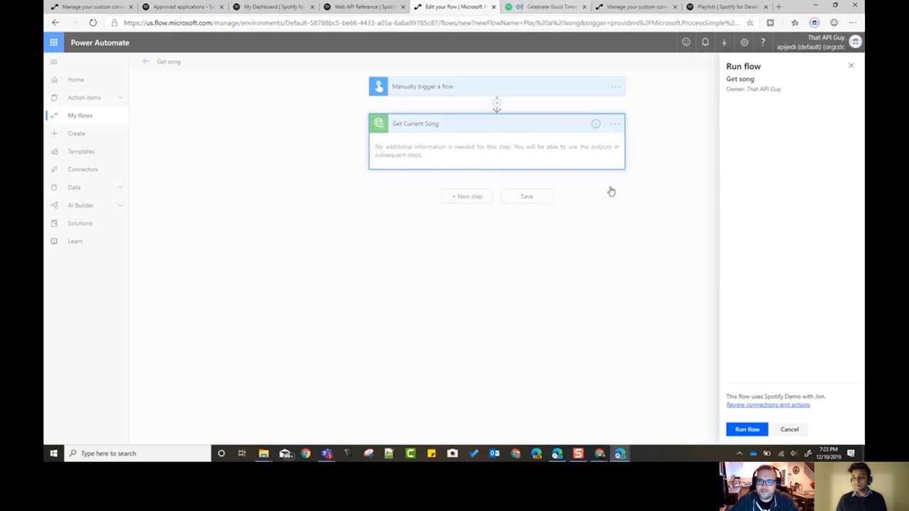
left_click(743, 433)
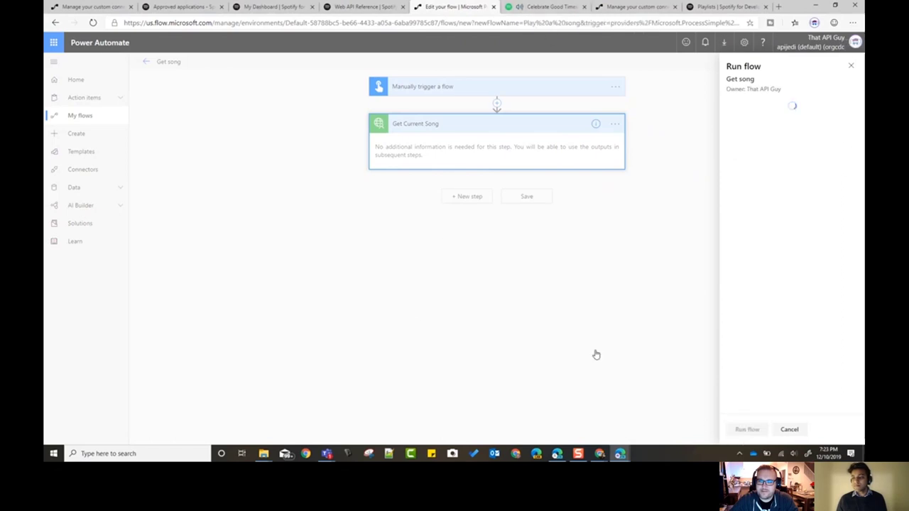
left_click(743, 431)
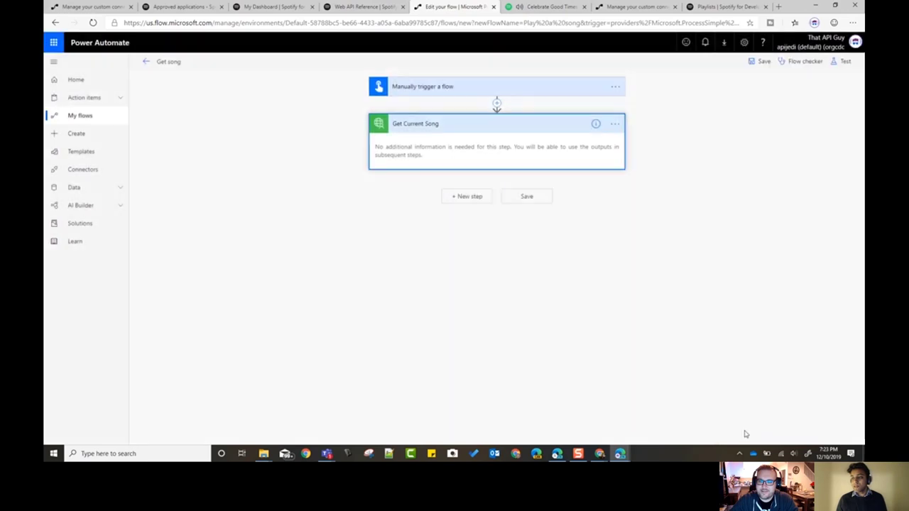
left_click(532, 7)
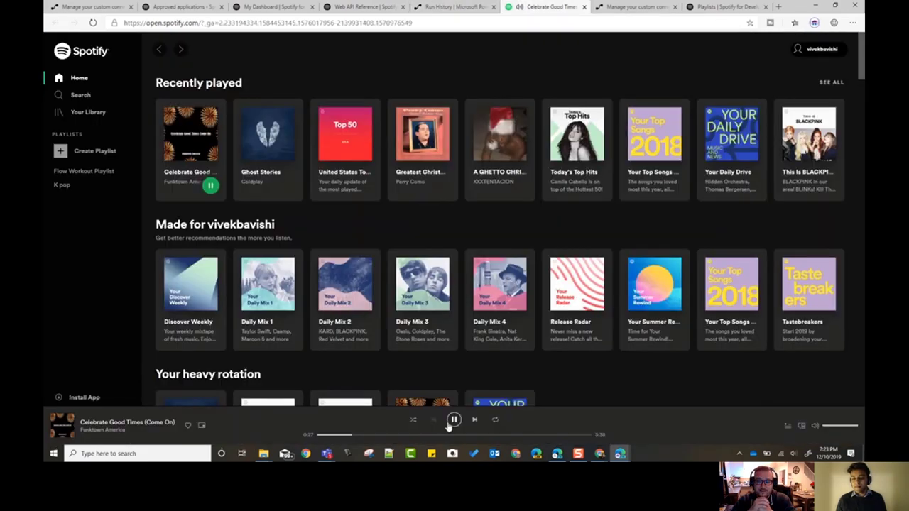
Step: Pause the song, inspect the Get Current Song output (status 200, track details), then stop presenting
left_click(453, 420)
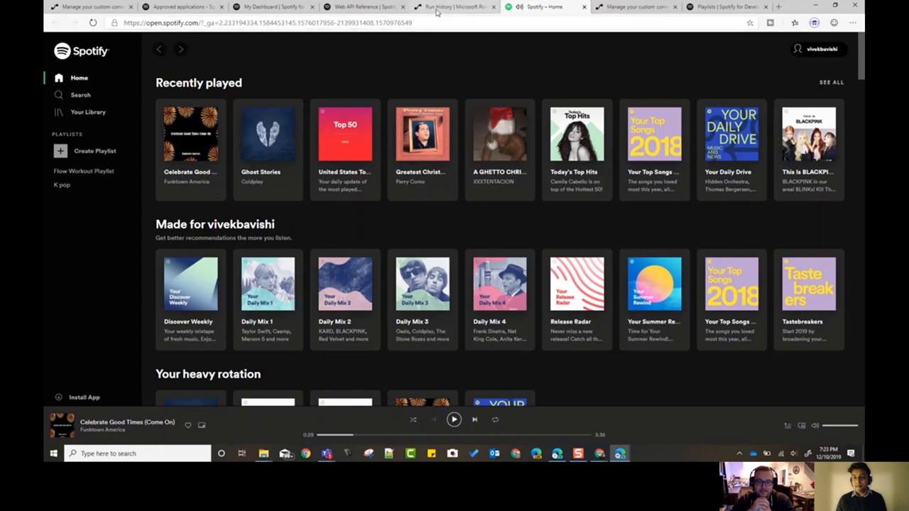
left_click(454, 8)
left_click(461, 158)
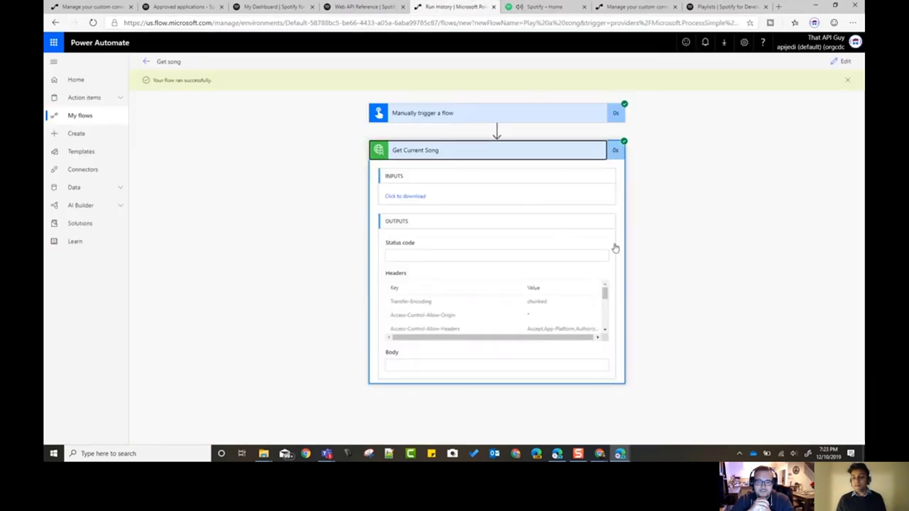
scroll(566, 379, "down", 5)
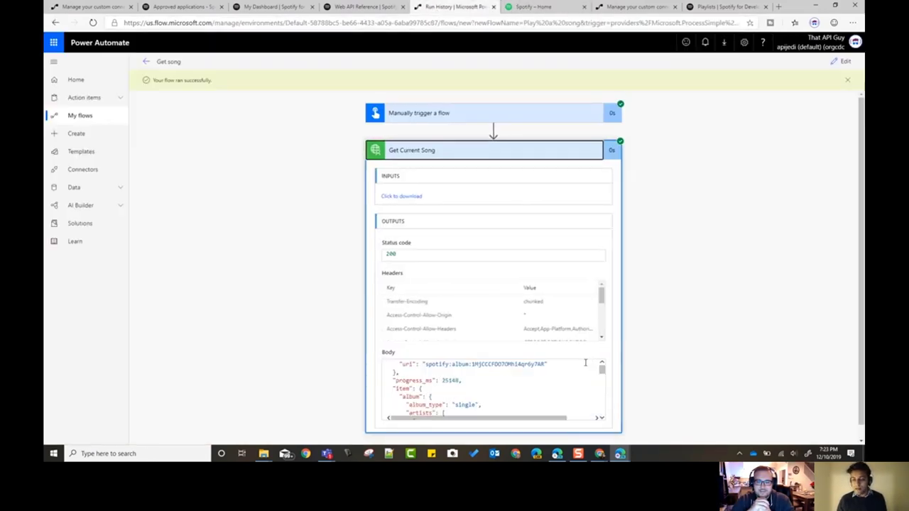
scroll(670, 325, "down", 1)
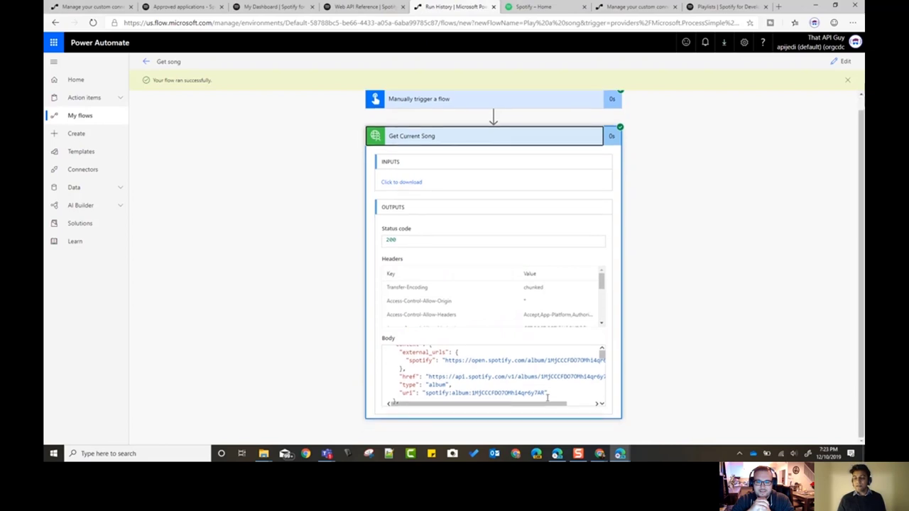
scroll(534, 390, "down", 3)
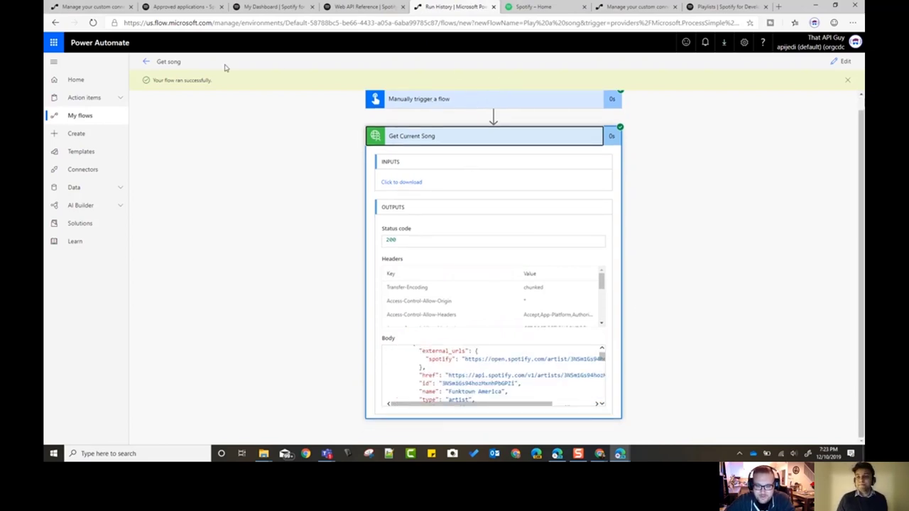
left_click(88, 6)
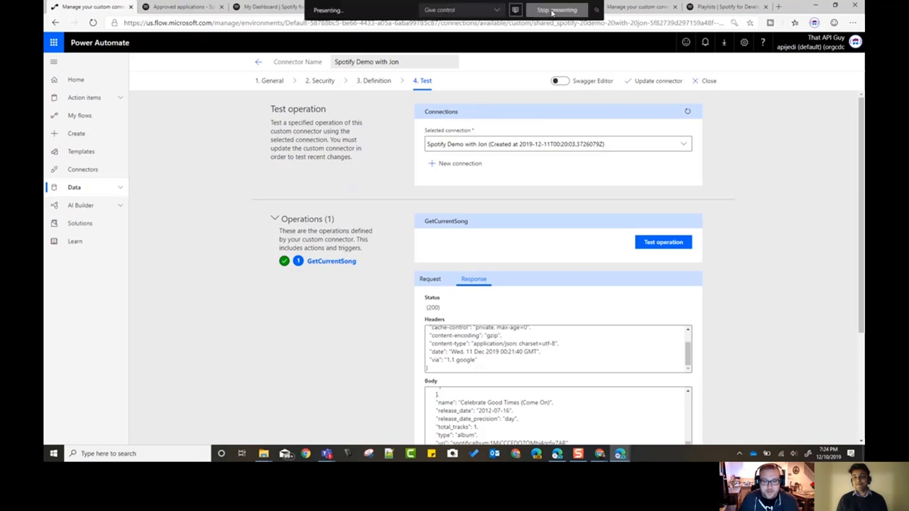
left_click(552, 11)
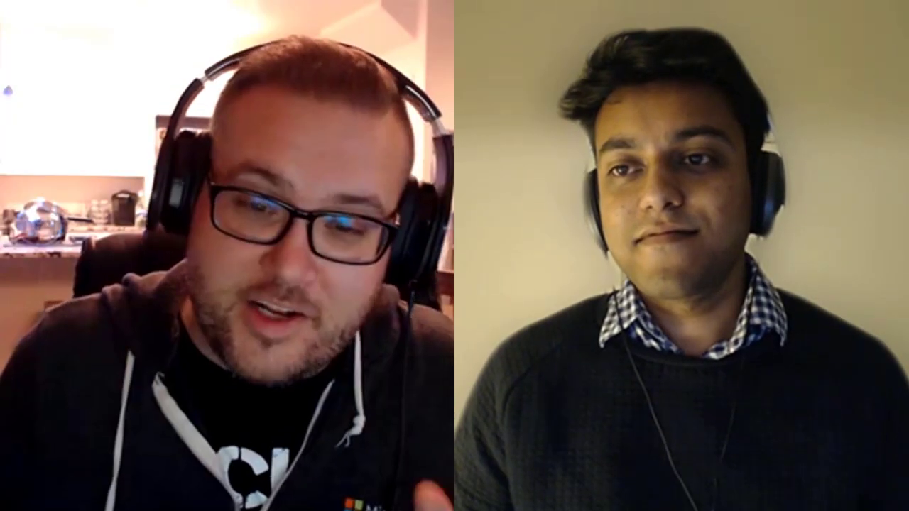